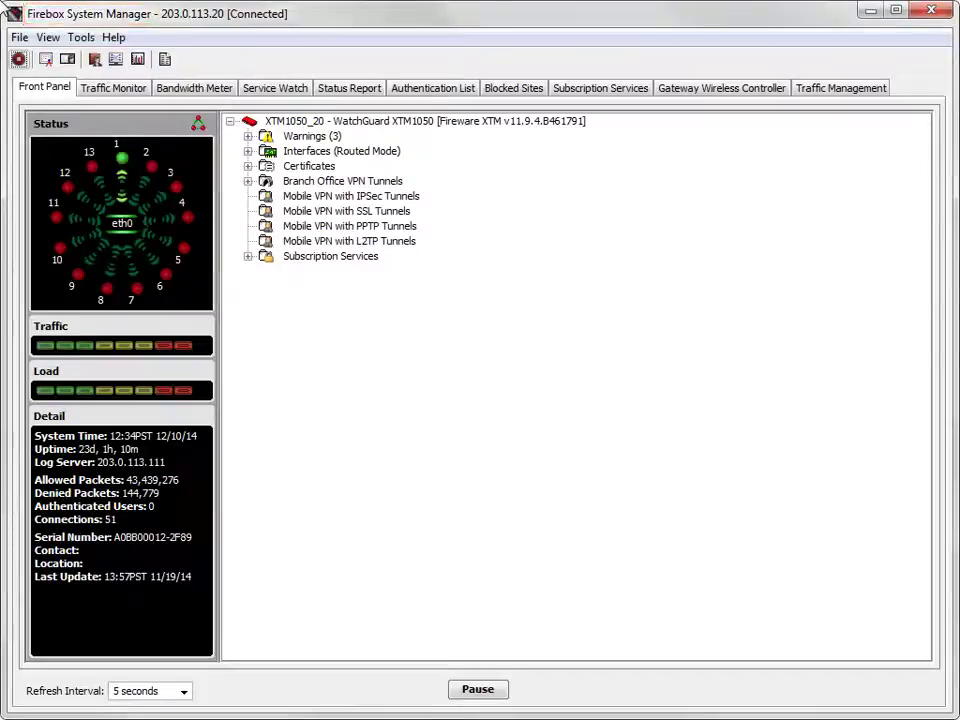
Display the Firebox's stored certificates and requests via View > Certificates
{"action": "left_click", "coordinate": [47, 40]}
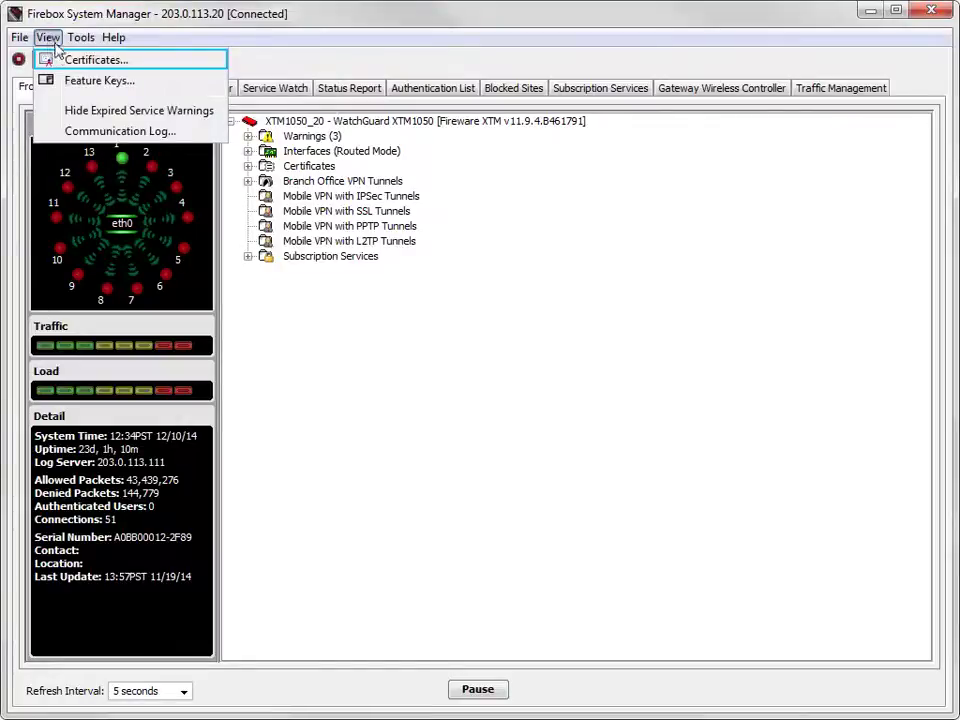
{"action": "left_click", "coordinate": [63, 60]}
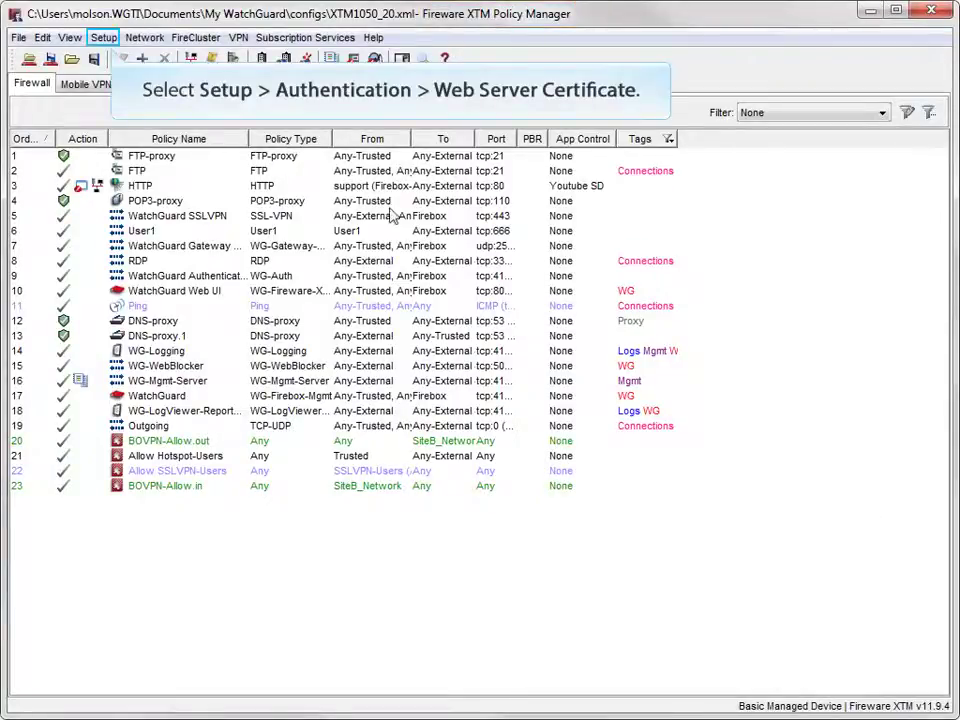
In the Web Server Certificate settings, select a custom certificate signed by the Firebox
{"action": "left_click", "coordinate": [103, 39]}
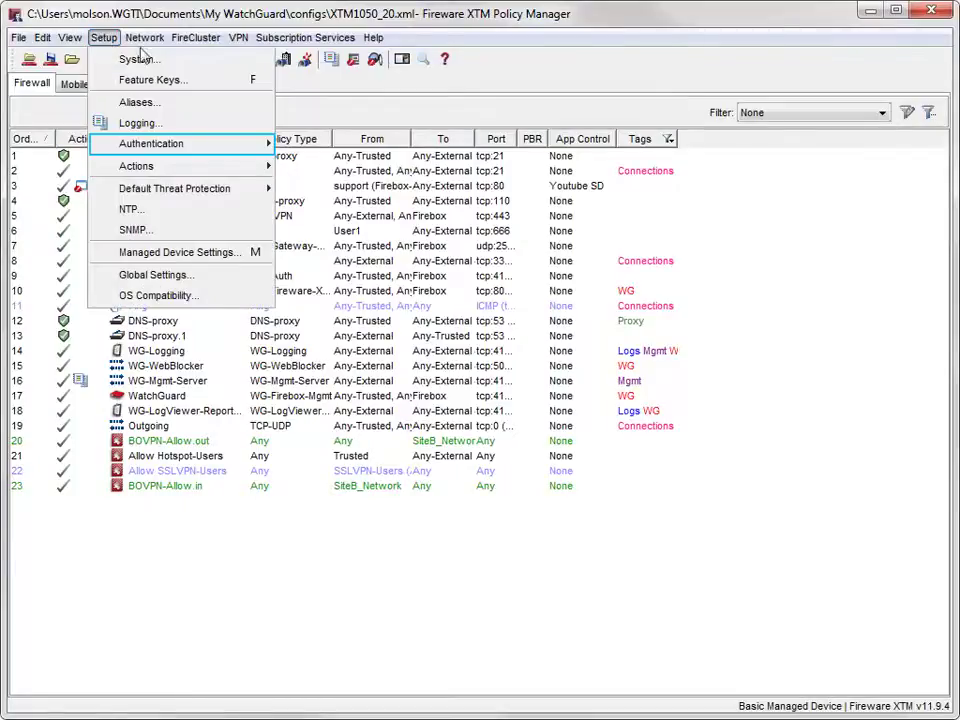
{"action": "mouse_move", "coordinate": [172, 150]}
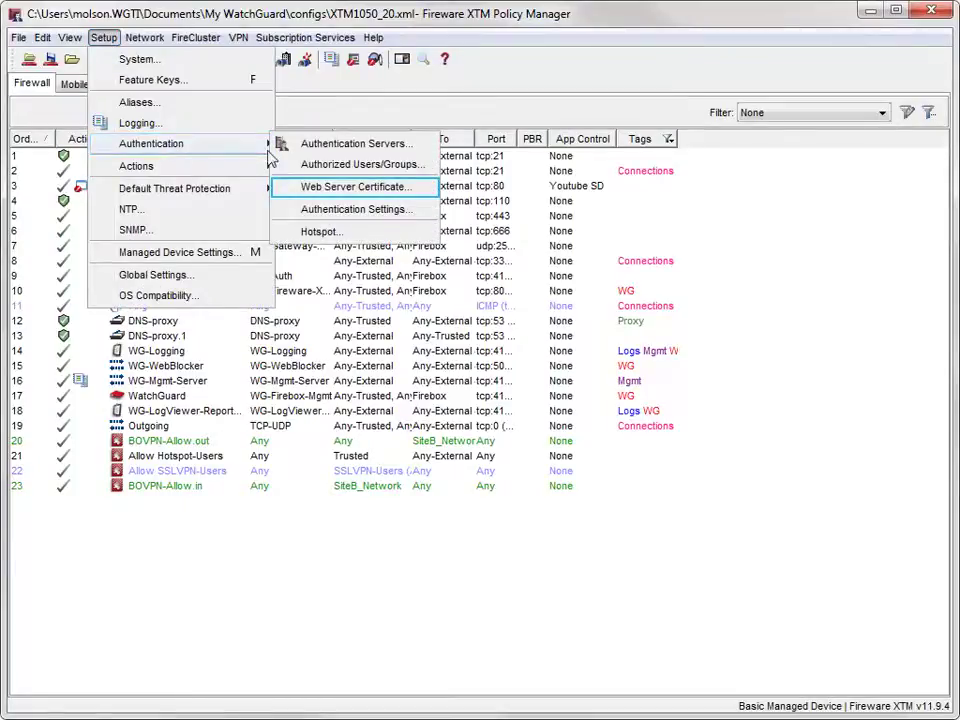
{"action": "left_click", "coordinate": [349, 190]}
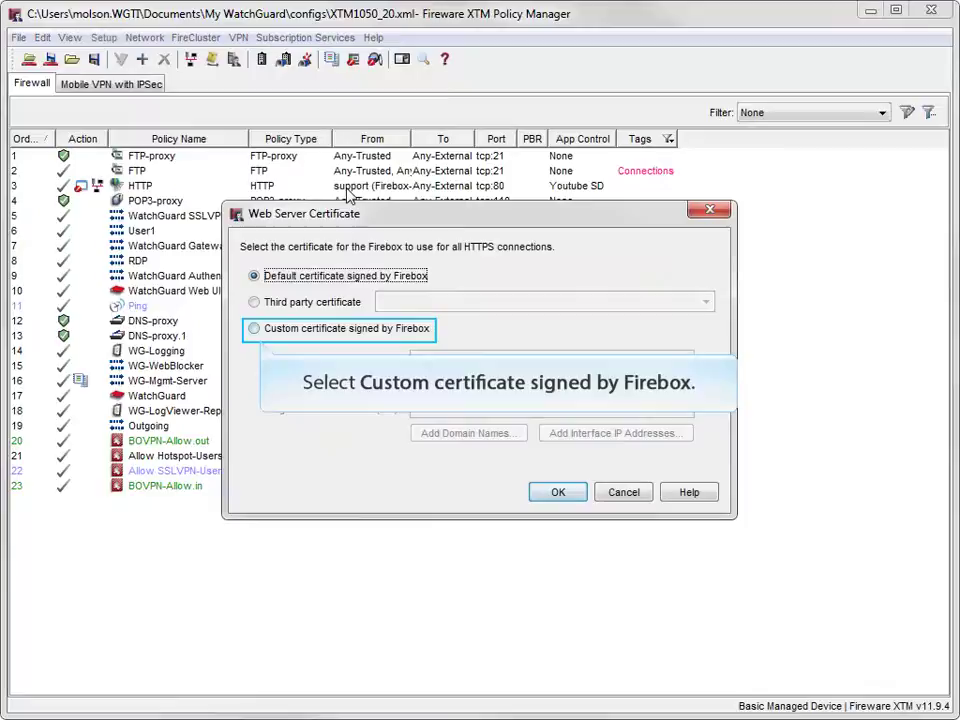
{"action": "left_click", "coordinate": [254, 329]}
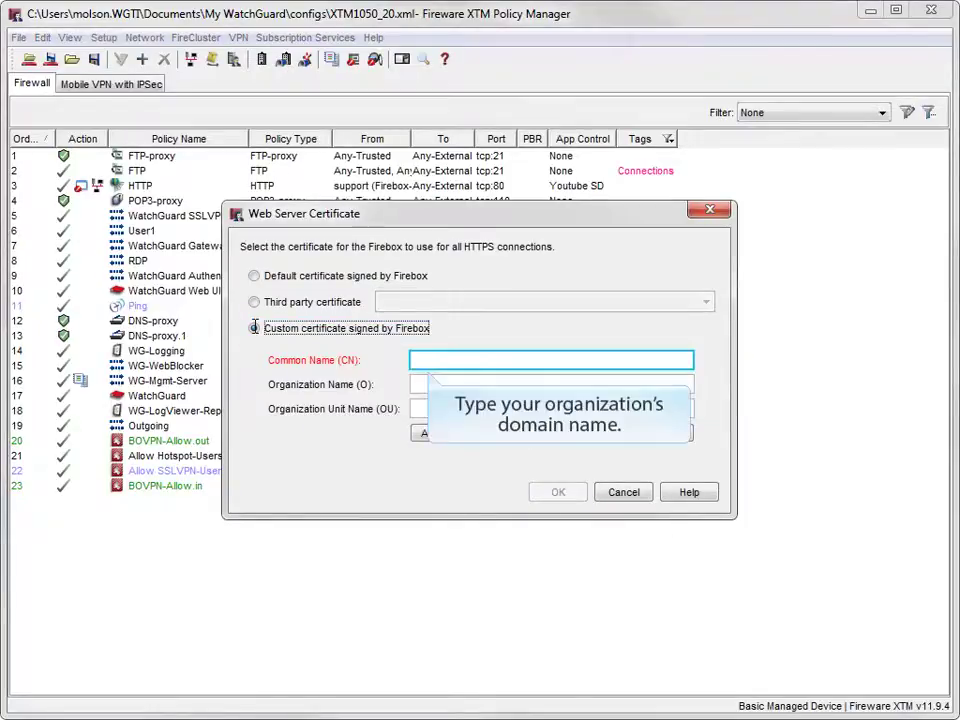
Enter common name example.com, organization Example Company, and unit Information Technology
{"action": "left_click", "coordinate": [428, 362]}
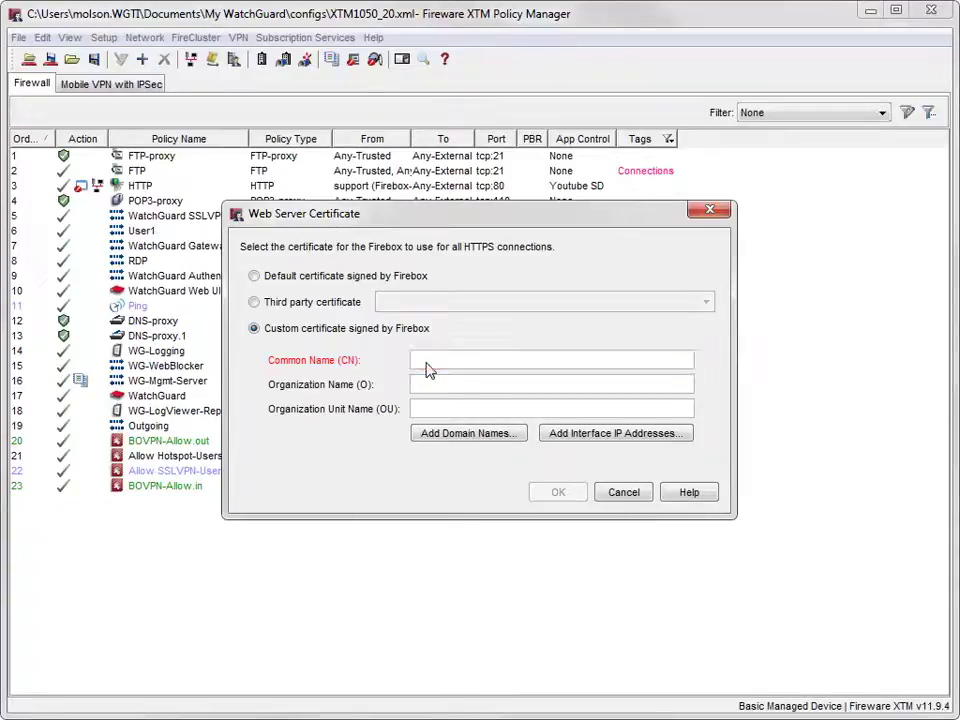
{"action": "type", "text": "example.com"}
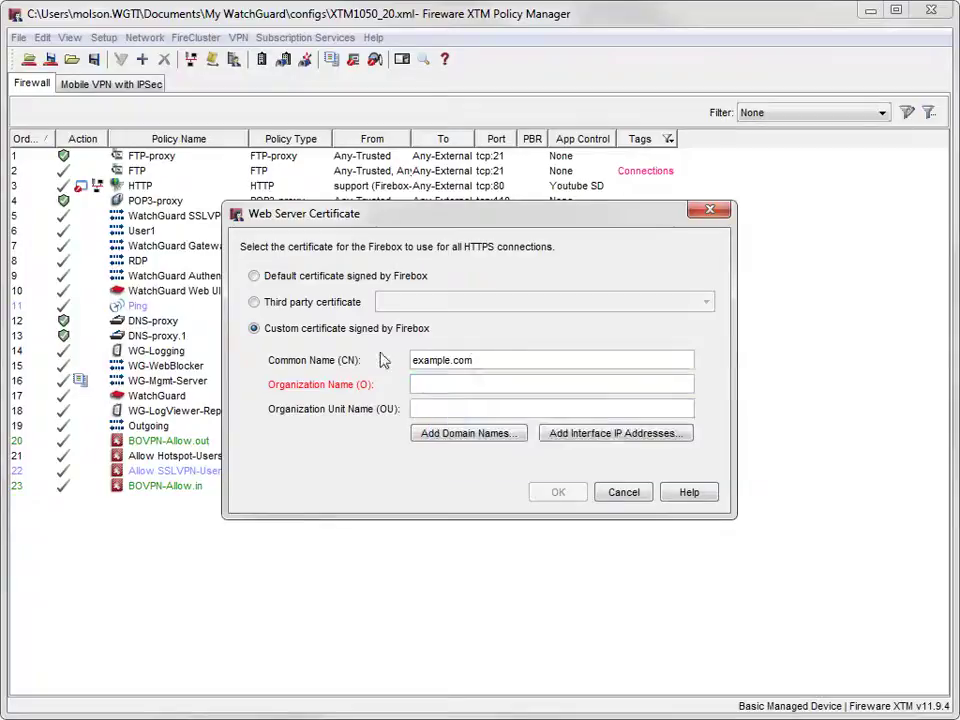
{"action": "key", "text": "Tab"}
{"action": "type", "text": "Example Company"}
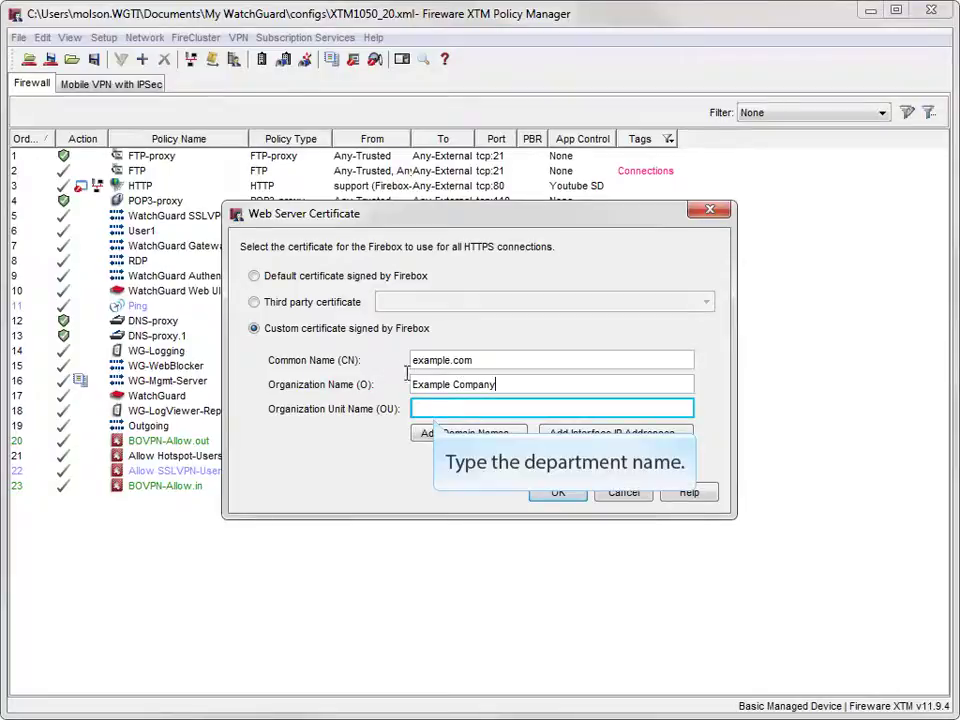
{"action": "key", "text": "Tab"}
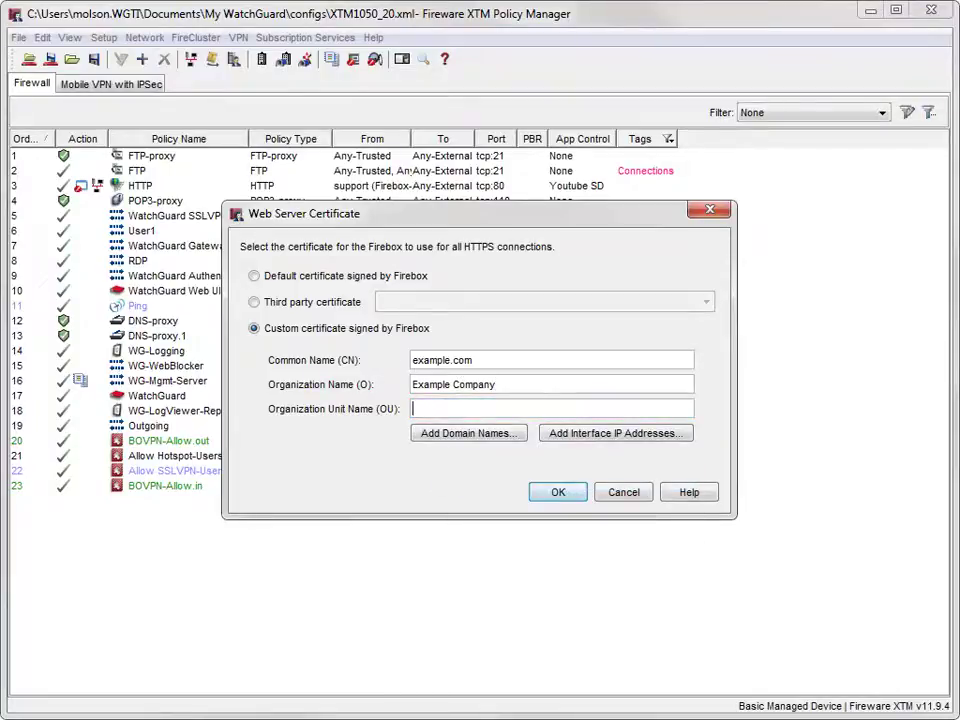
{"action": "type", "text": "Information Technology"}
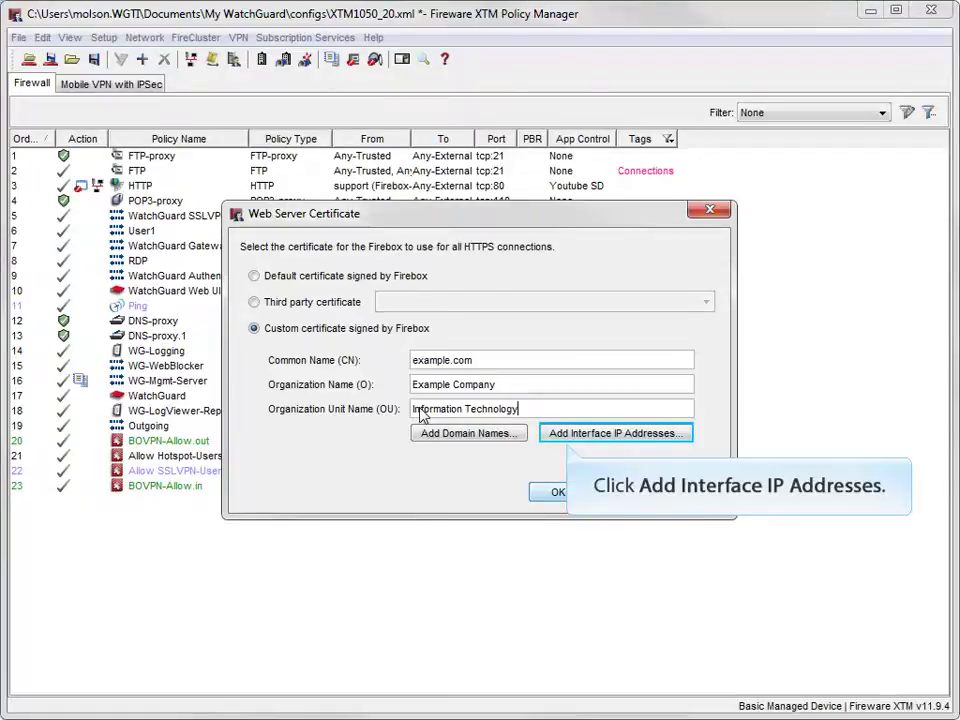
Add interface IP address 100.10.0.10 to the custom certificate and confirm the list
{"action": "left_click", "coordinate": [594, 436]}
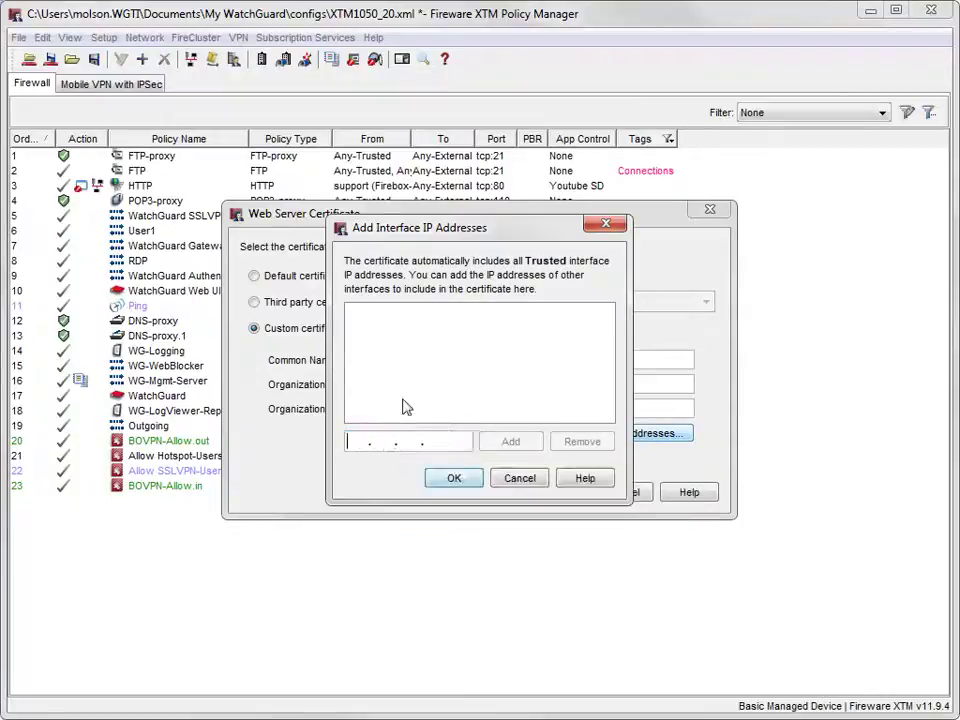
{"action": "type", "text": "100.10.0.10"}
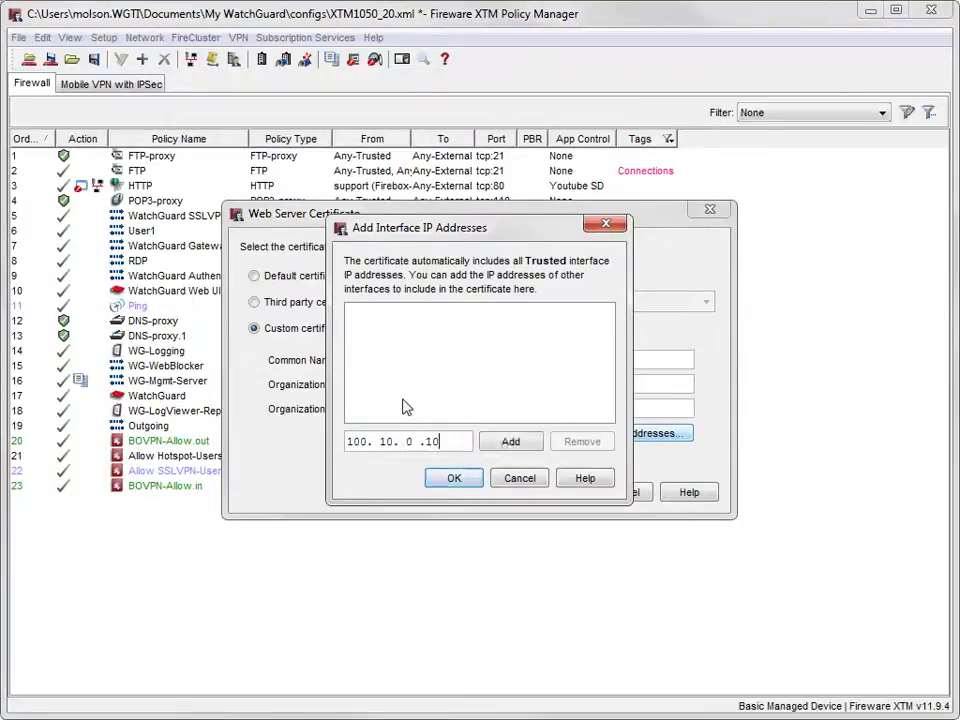
{"action": "left_click", "coordinate": [512, 442]}
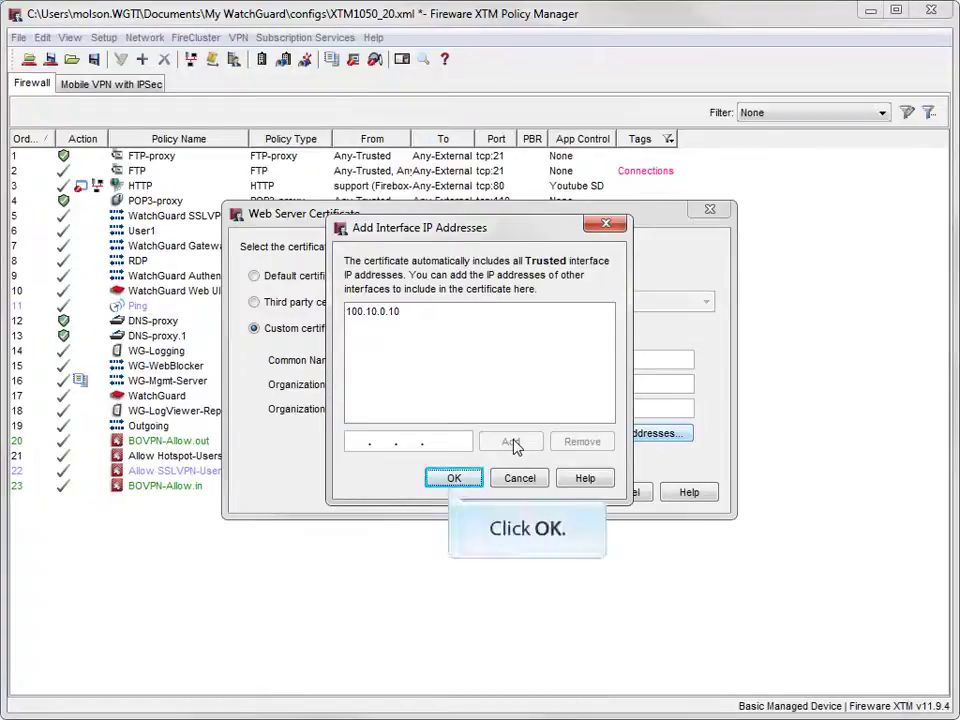
{"action": "left_click", "coordinate": [456, 479]}
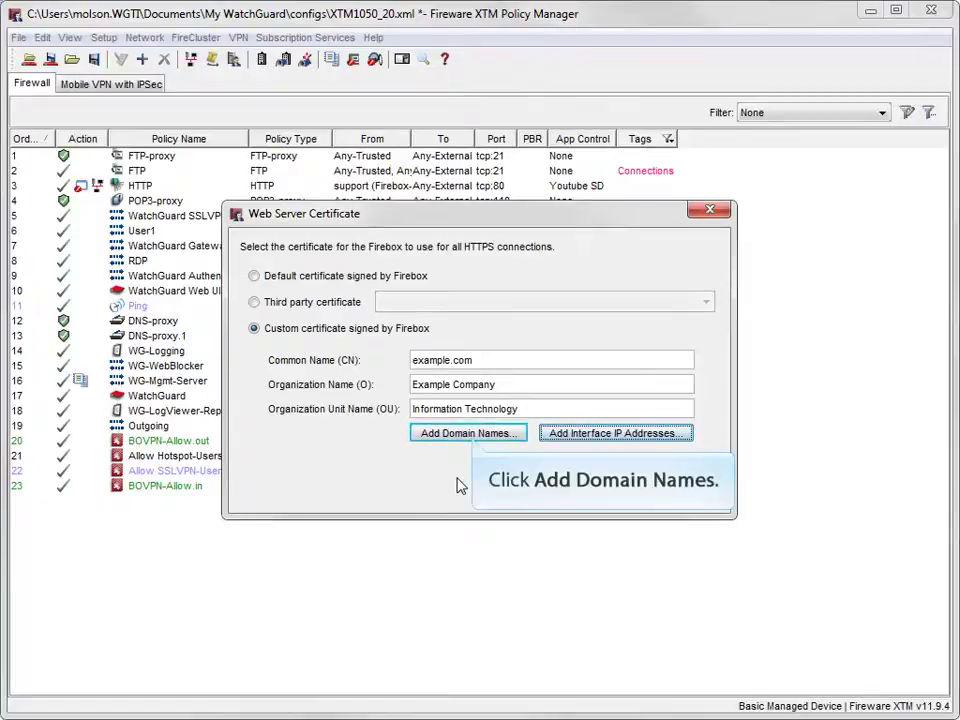
{"action": "left_click", "coordinate": [468, 435]}
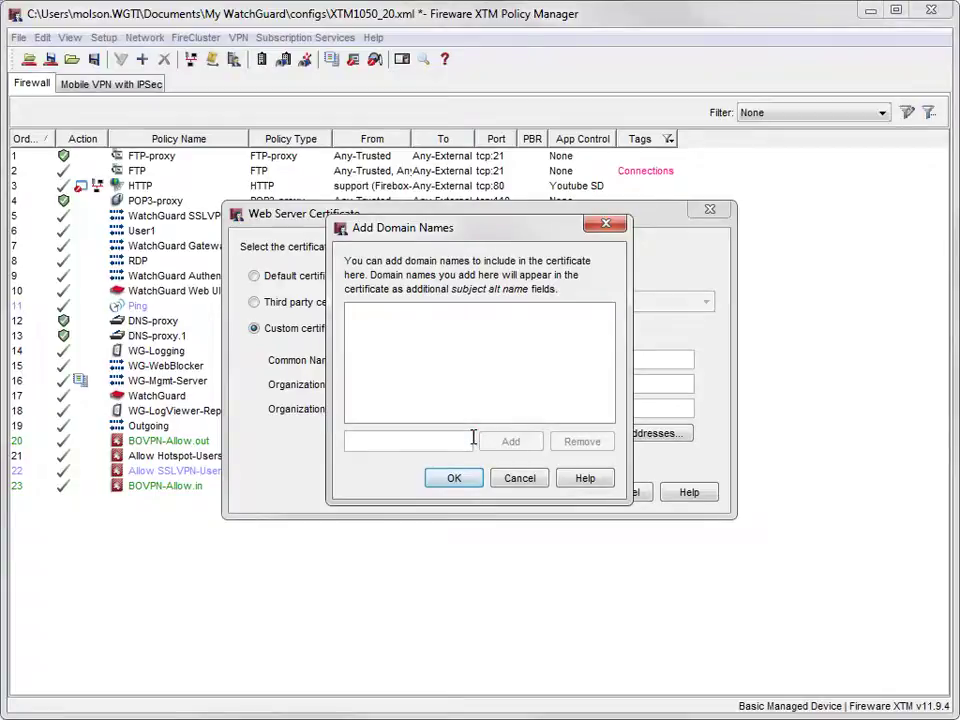
{"action": "left_click", "coordinate": [468, 440]}
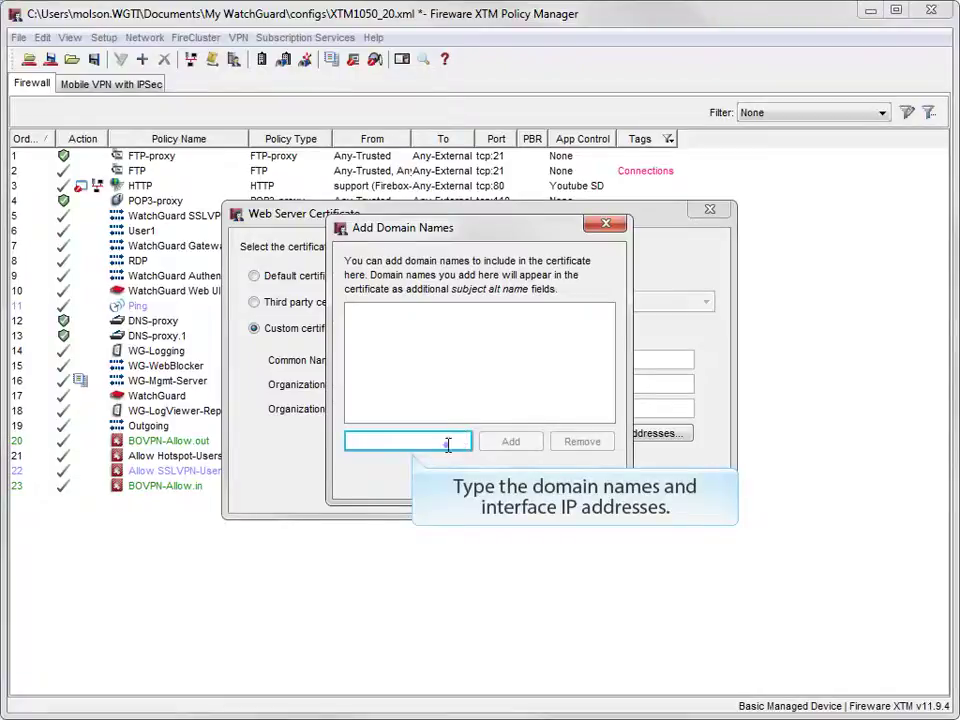
{"action": "type", "text": "www.examp"}
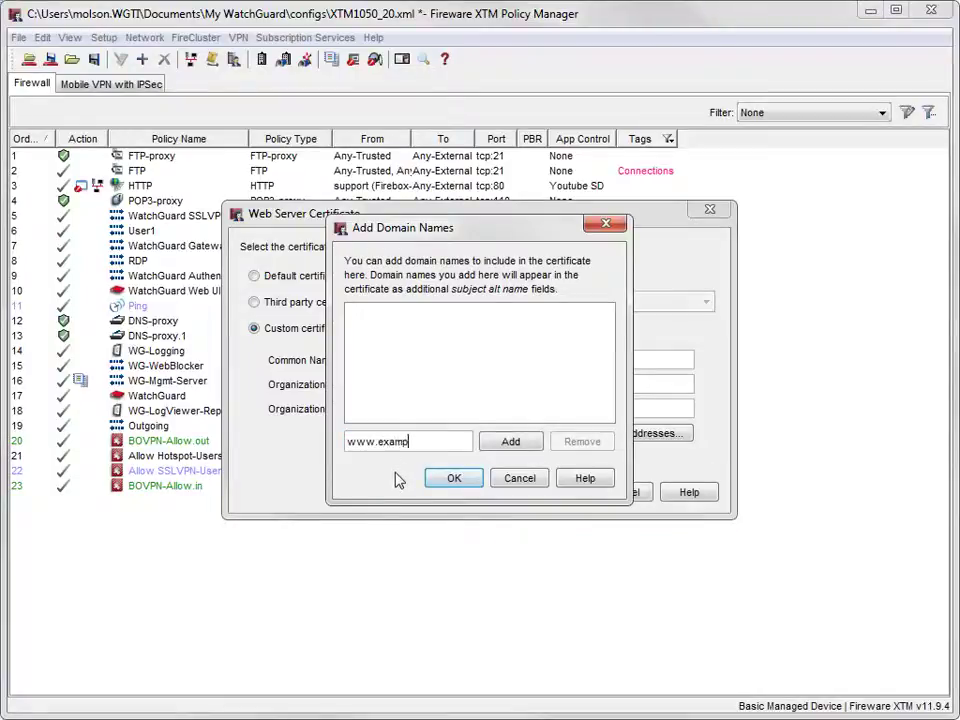
{"action": "type", "text": "le.com"}
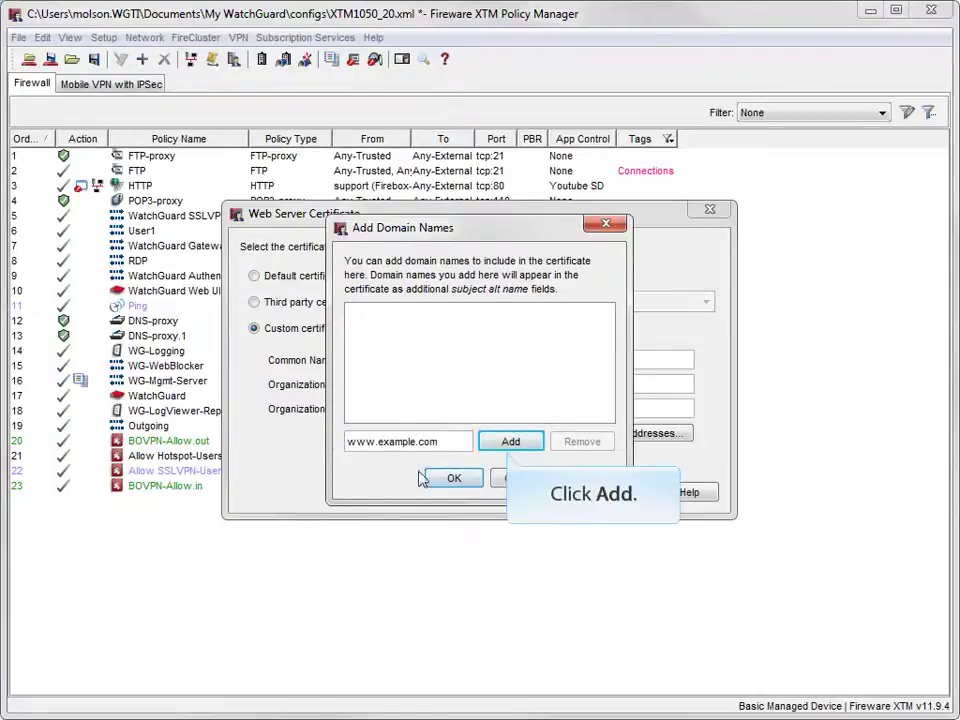
{"action": "left_click", "coordinate": [493, 441]}
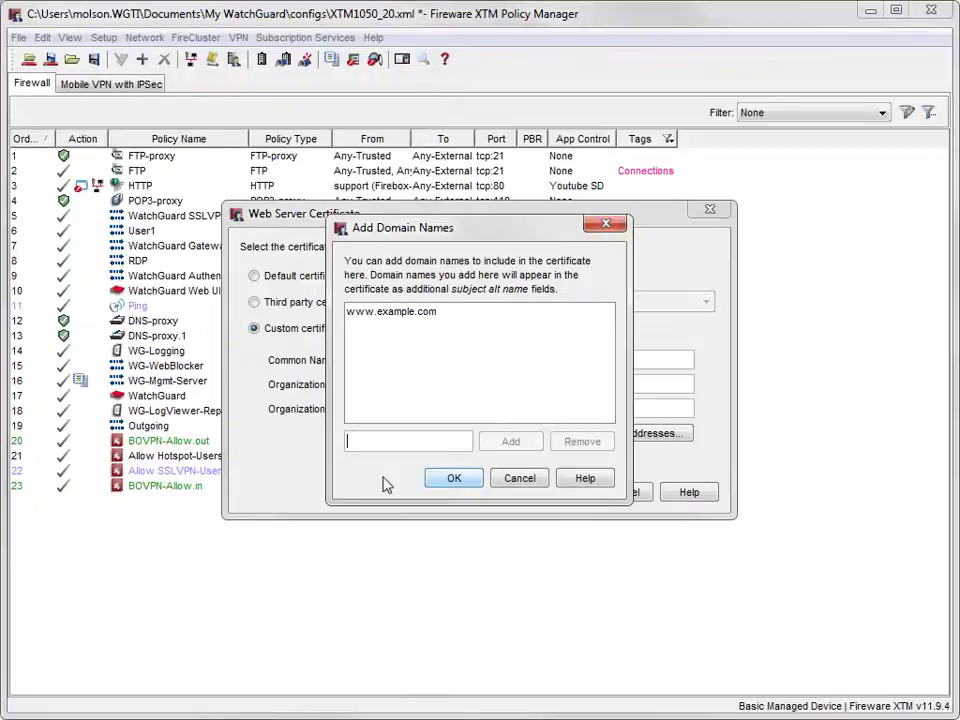
{"action": "type", "text": "100.10.0.1"}
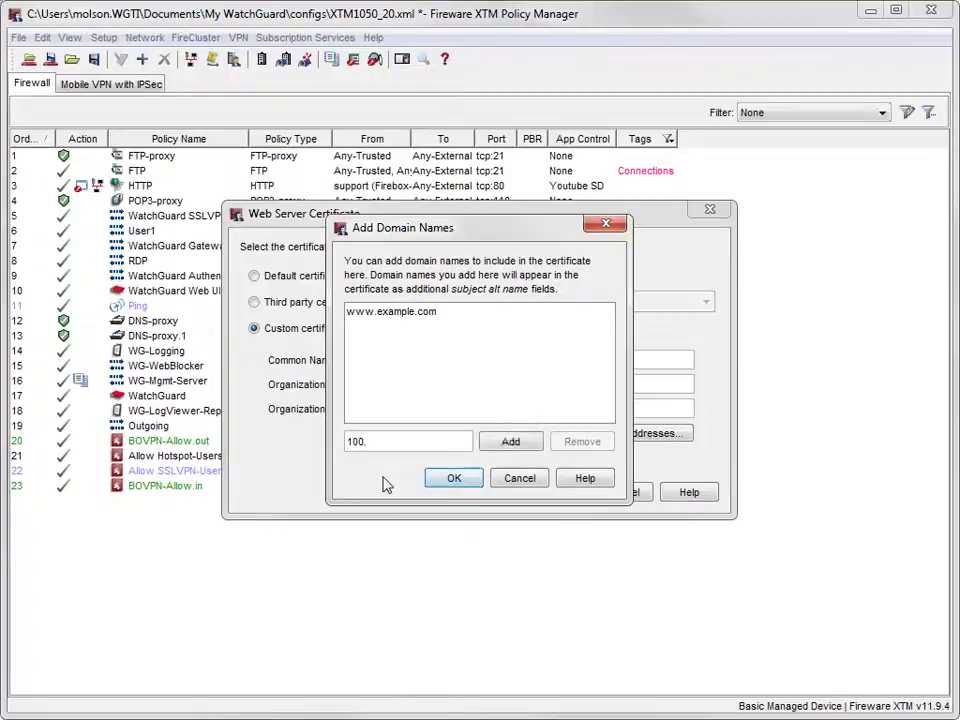
{"action": "type", "text": "0"}
{"action": "key", "text": "Return"}
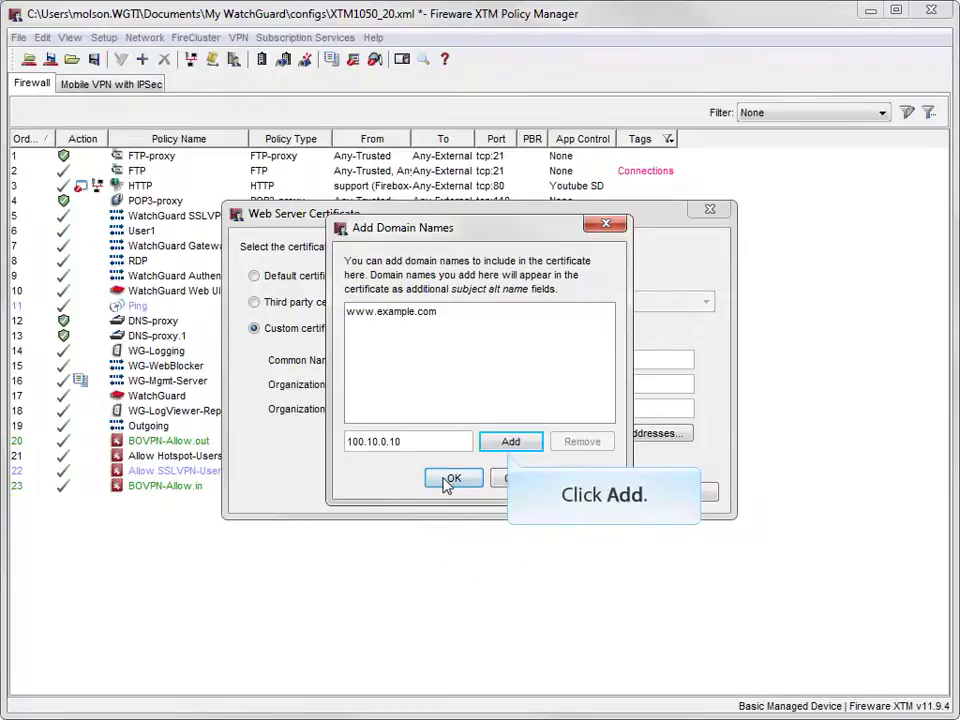
{"action": "left_click", "coordinate": [508, 442]}
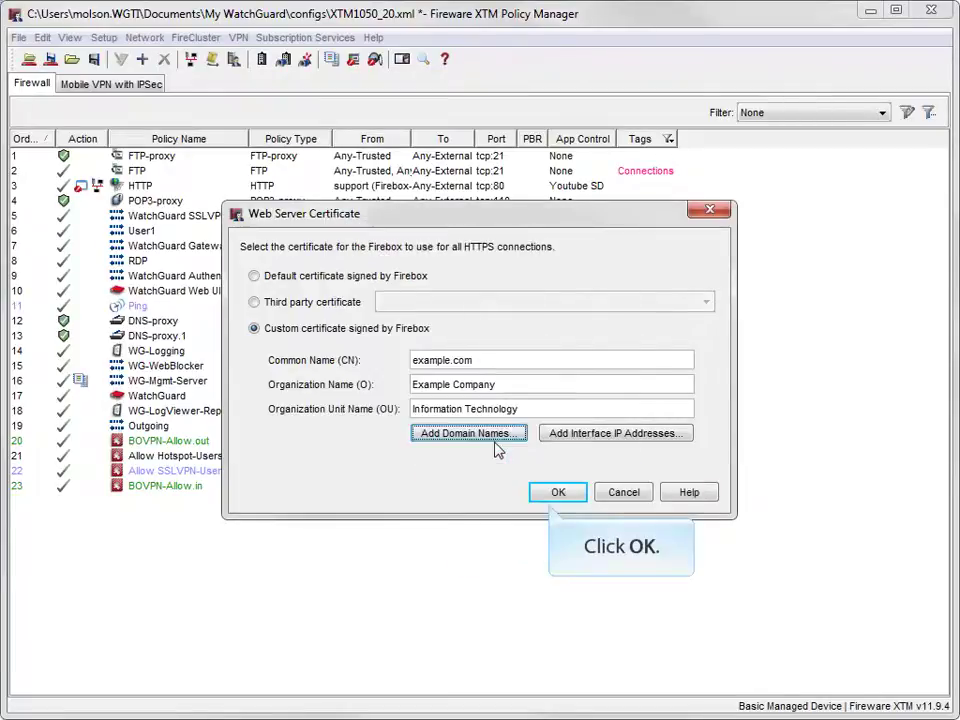
Apply the custom web server certificate settings and close the Web Server Certificate dialog
{"action": "left_click", "coordinate": [541, 494]}
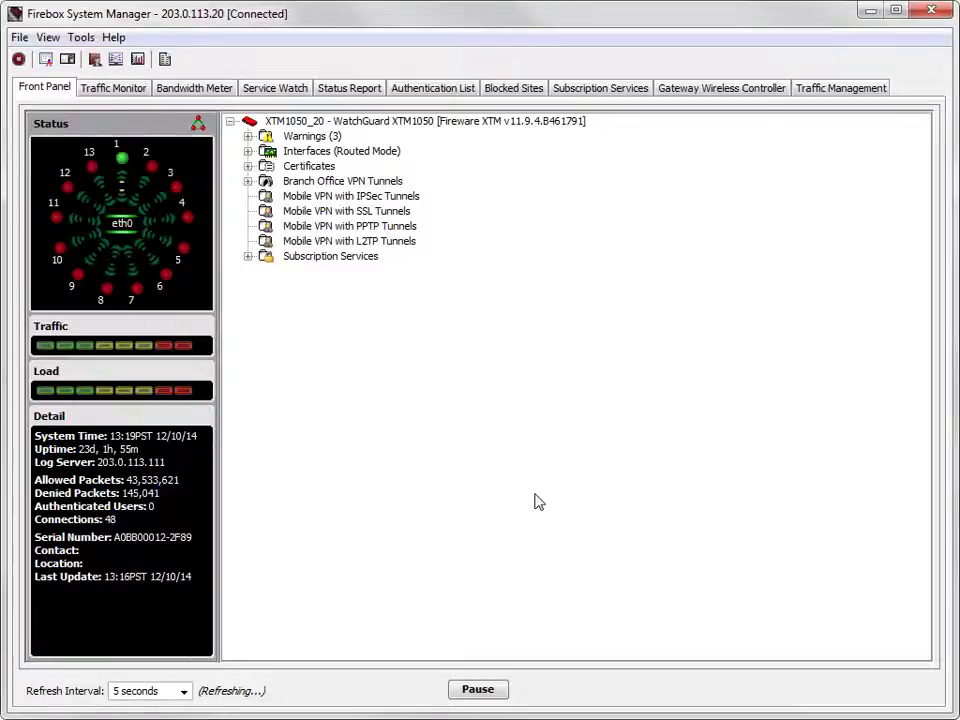
Reopen the Firebox certificate list and refresh it to show the new certificate
{"action": "left_click", "coordinate": [50, 39]}
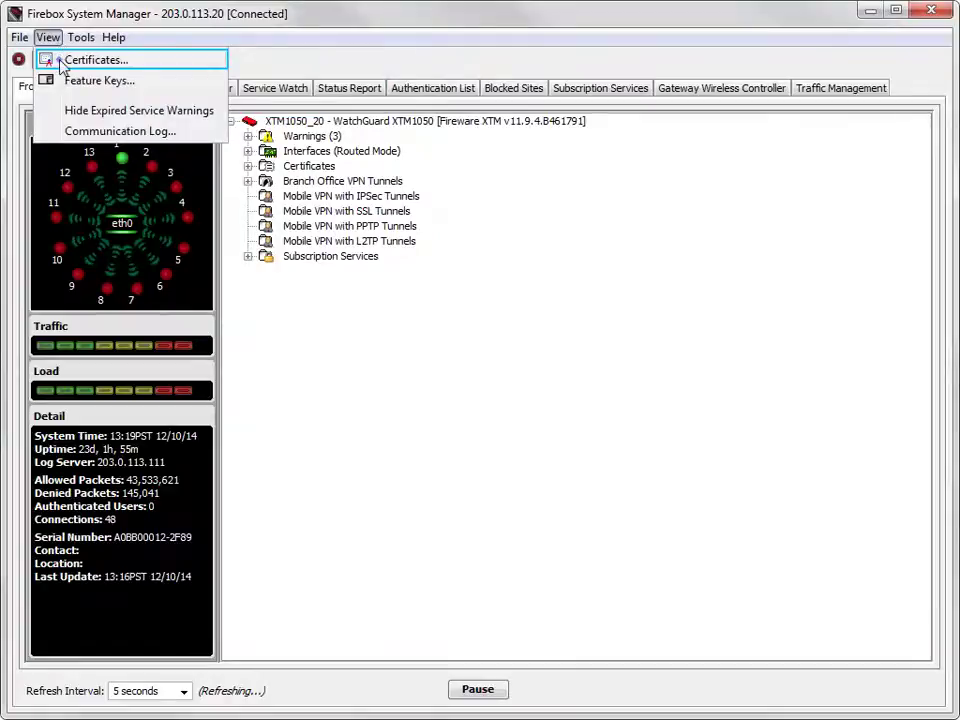
{"action": "left_click", "coordinate": [50, 60]}
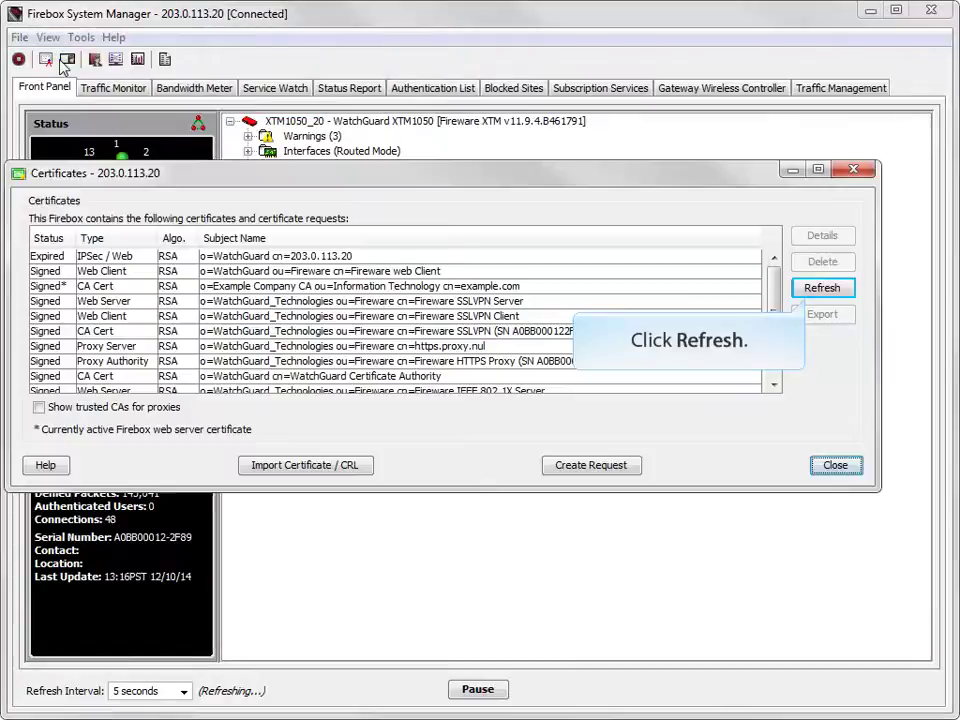
{"action": "left_click", "coordinate": [822, 288]}
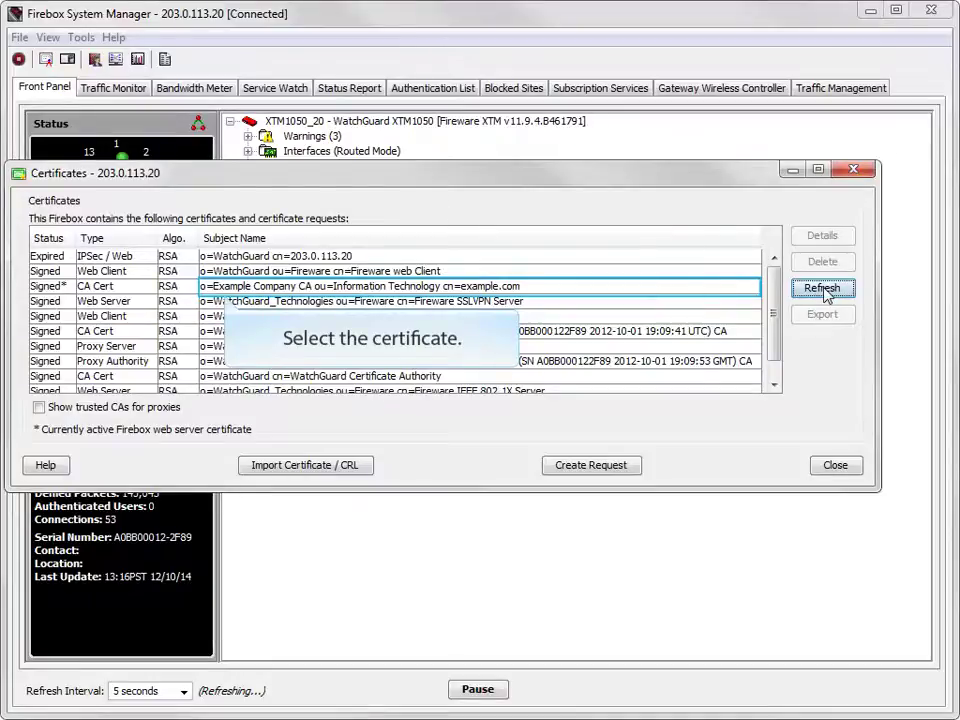
Open the details of the Example Company CA certificate for example.com
{"action": "left_click", "coordinate": [537, 290]}
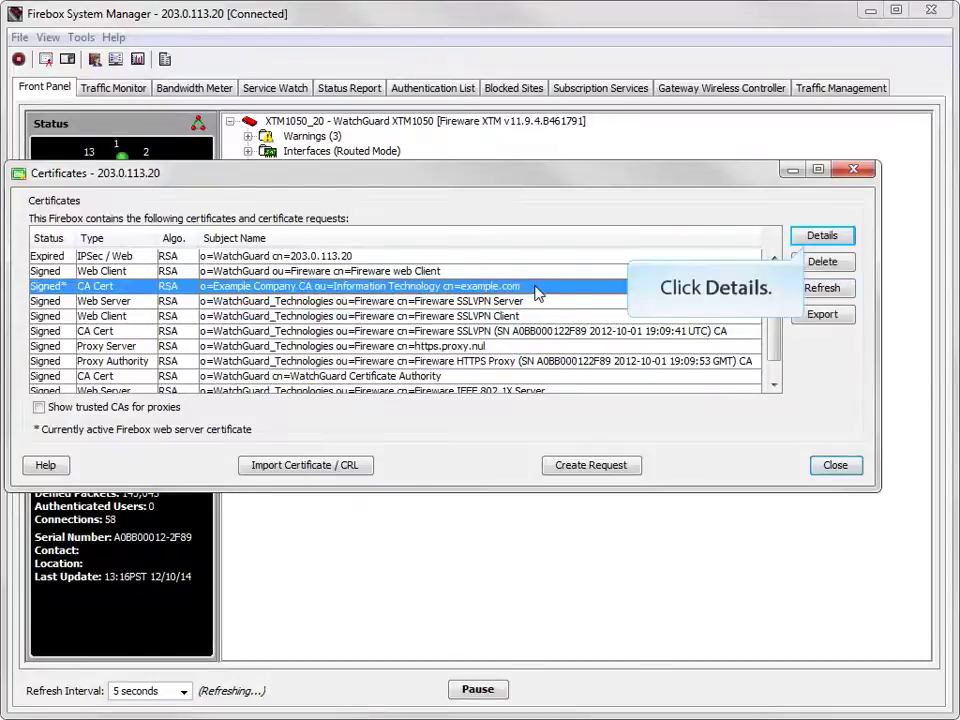
{"action": "left_click", "coordinate": [806, 245]}
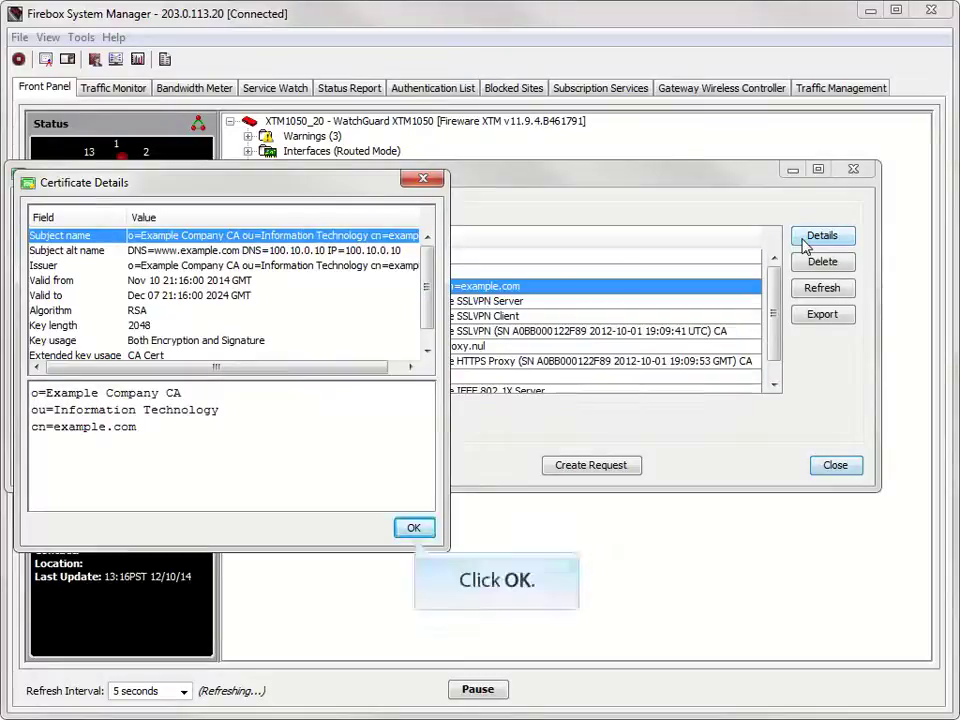
Export the Example Company CA certificate to My Documents as selfsignedCA.pem, then close the list
{"action": "left_click", "coordinate": [420, 528]}
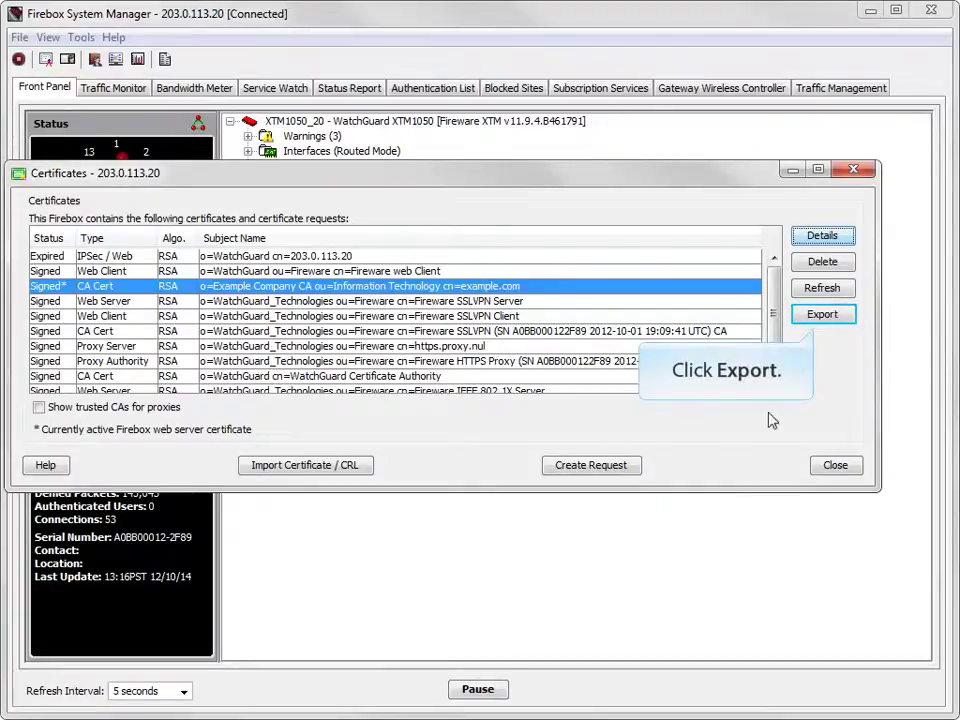
{"action": "left_click", "coordinate": [797, 318]}
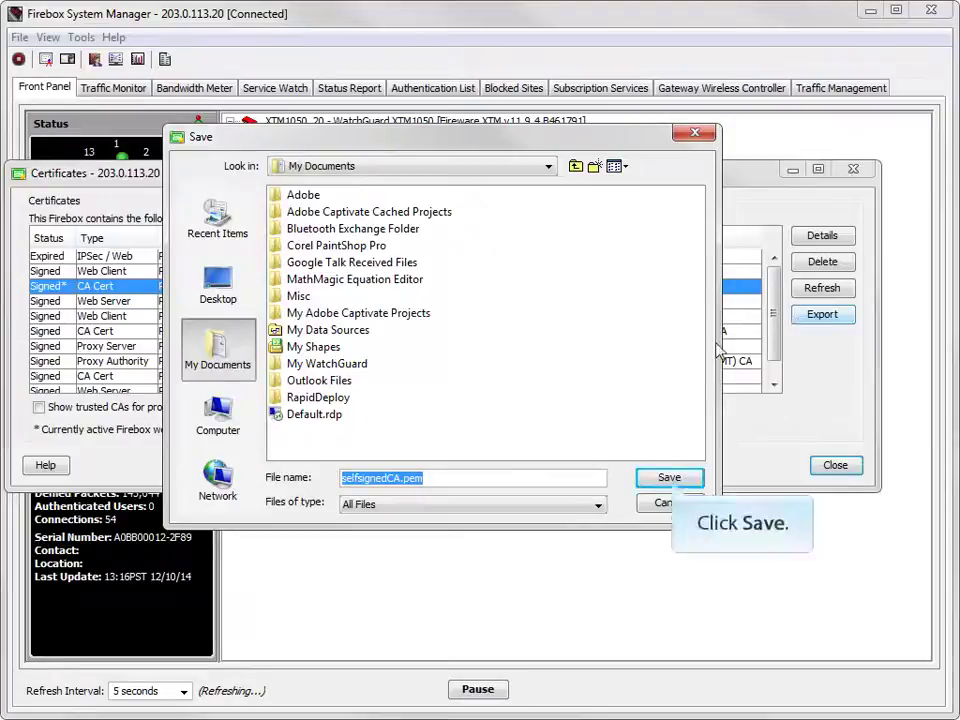
{"action": "left_click", "coordinate": [673, 481]}
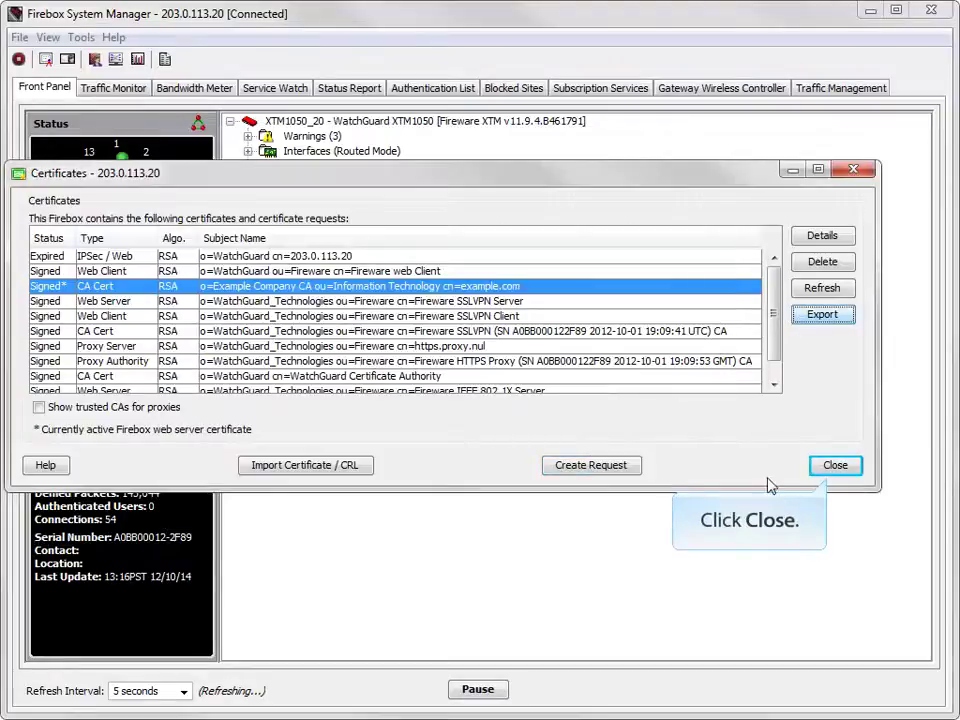
{"action": "left_click", "coordinate": [836, 466]}
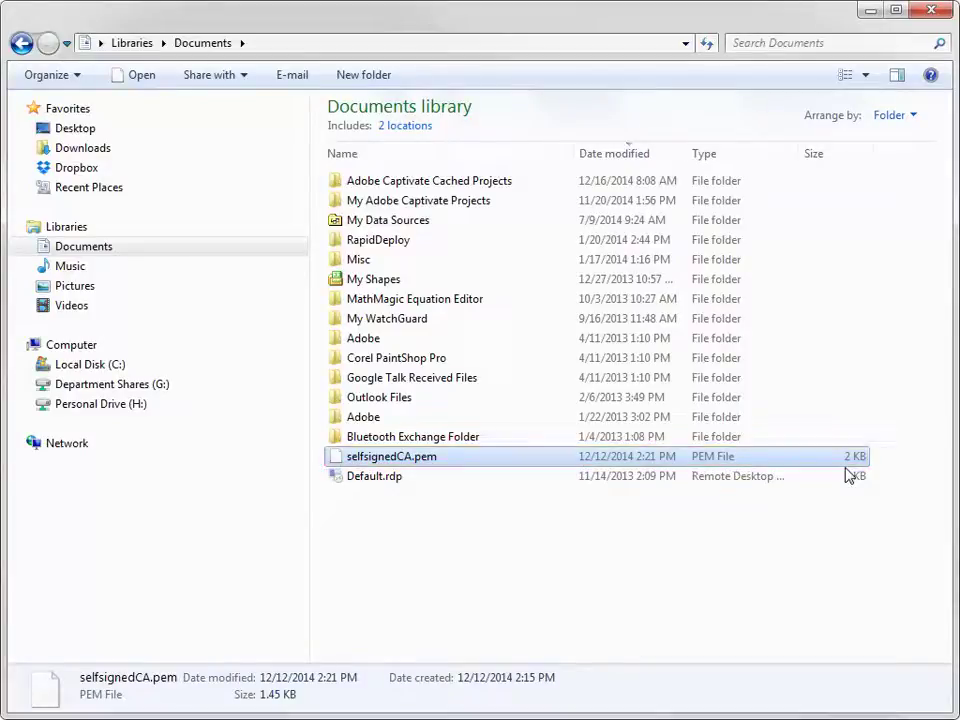
Rename selfsignedCA.pem to selfsignedCA_demo.crt, accepting the extension change
{"action": "right_click", "coordinate": [386, 459]}
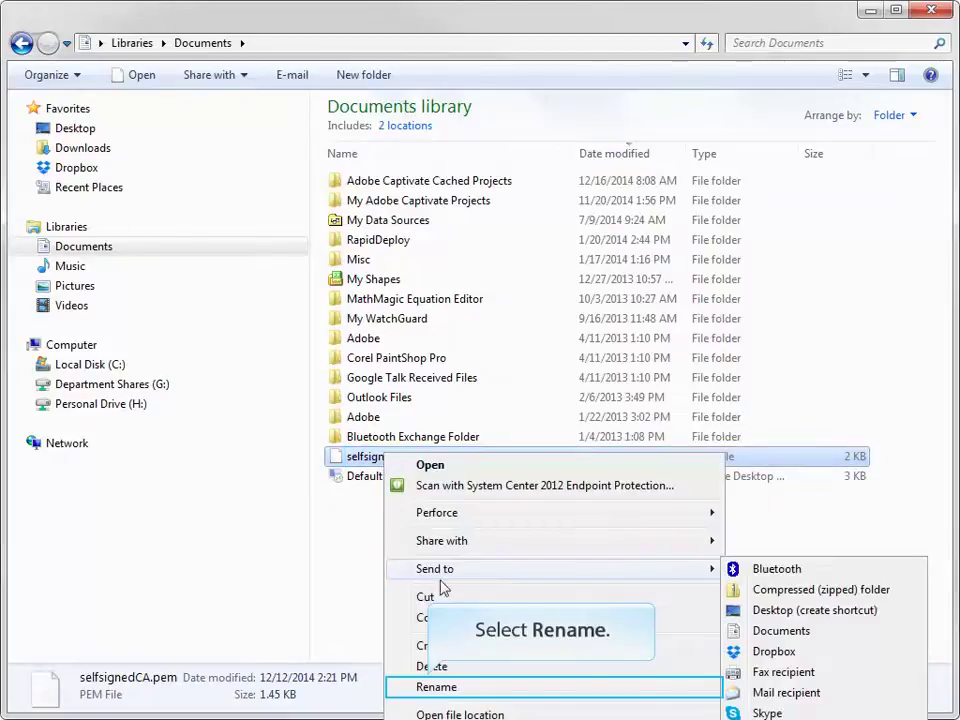
{"action": "left_click", "coordinate": [448, 687]}
{"action": "type", "text": "_demo.pem"}
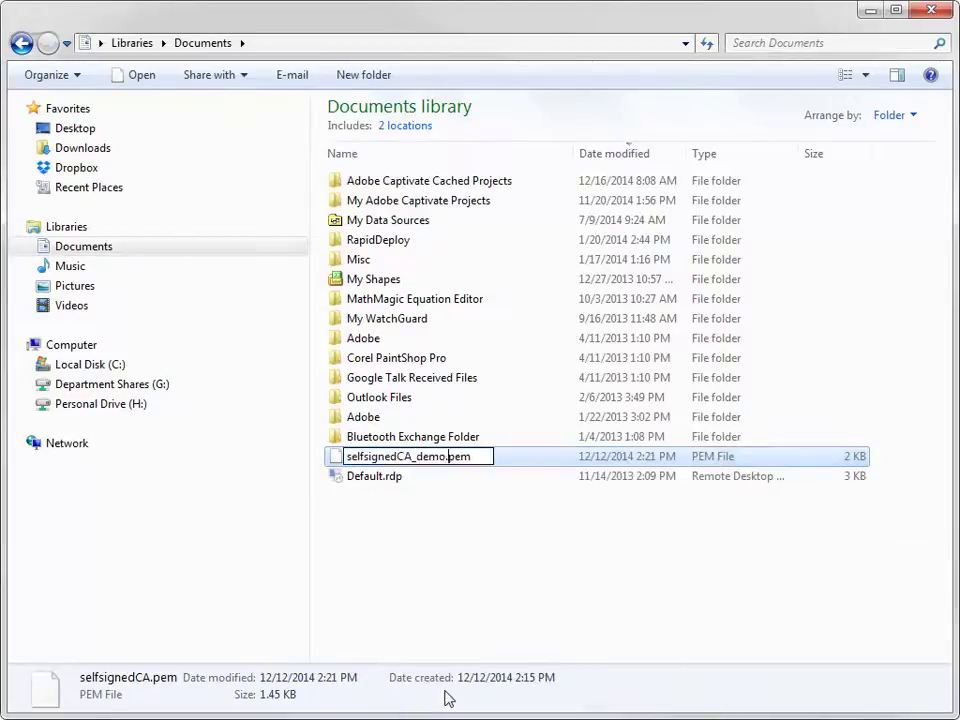
{"action": "key", "text": "Right"}
{"action": "key", "text": "shift+End"}
{"action": "type", "text": "crt"}
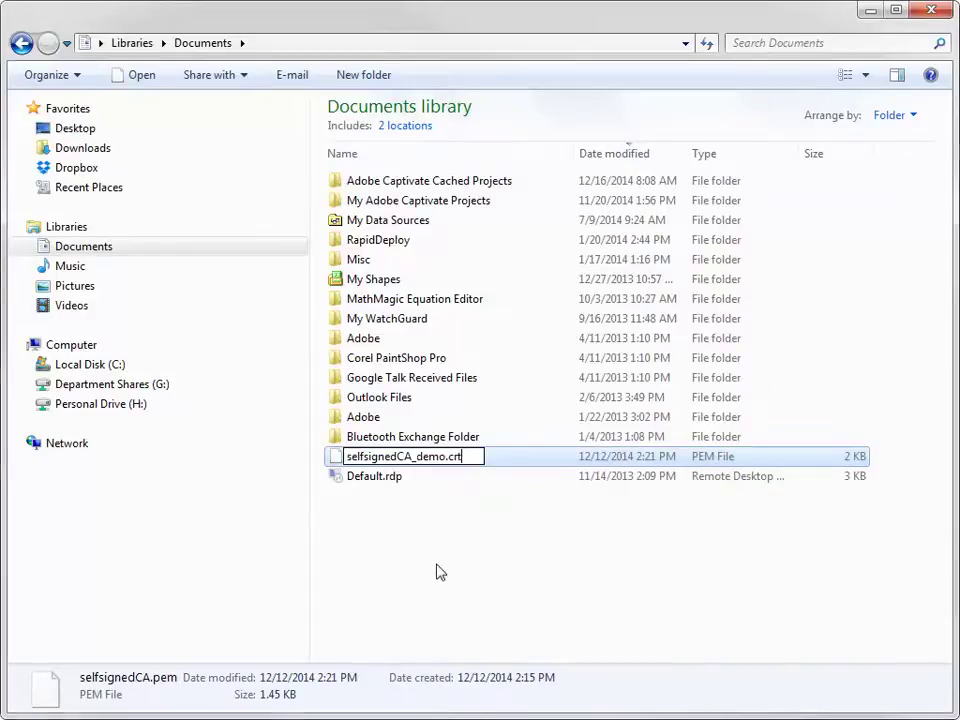
{"action": "key", "text": "Return"}
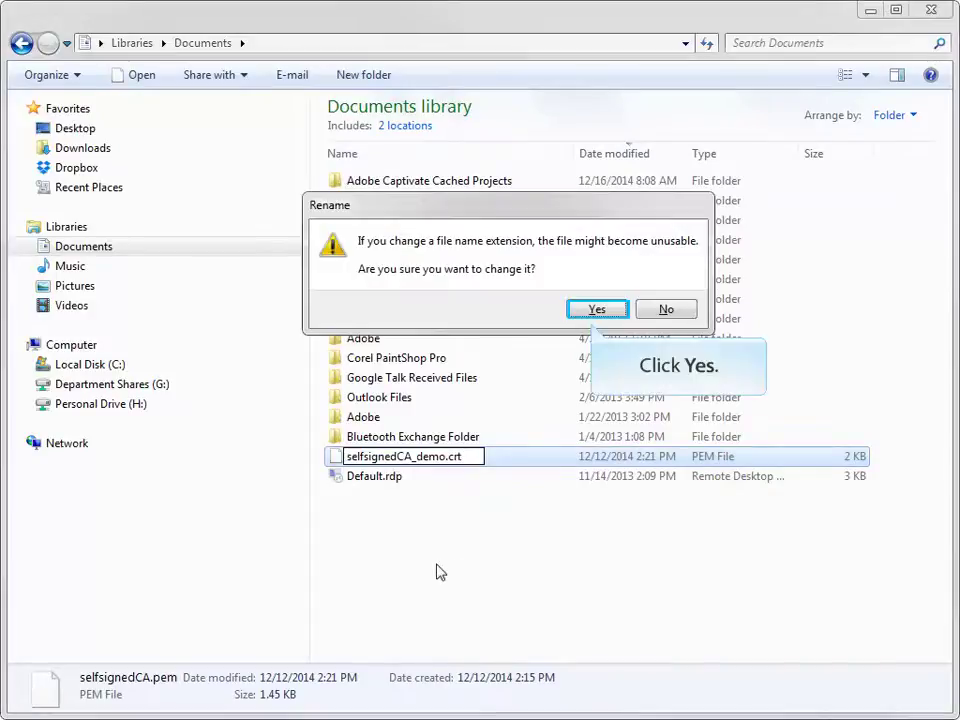
{"action": "left_click", "coordinate": [597, 310]}
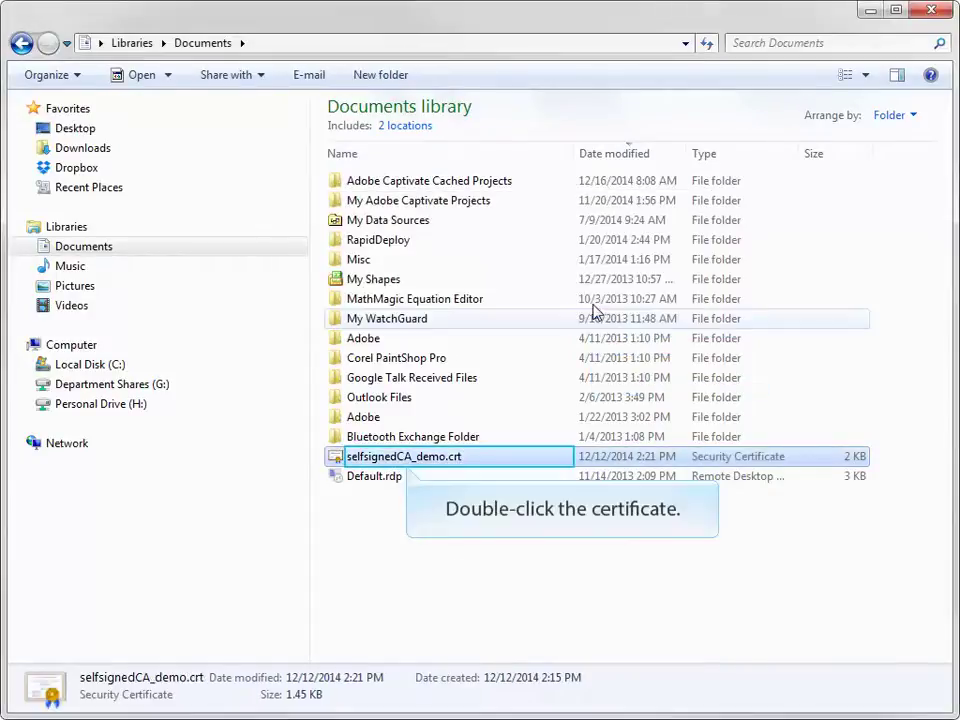
Open selfsignedCA_demo.crt and start the Certificate Import Wizard
{"action": "double_click", "coordinate": [435, 462]}
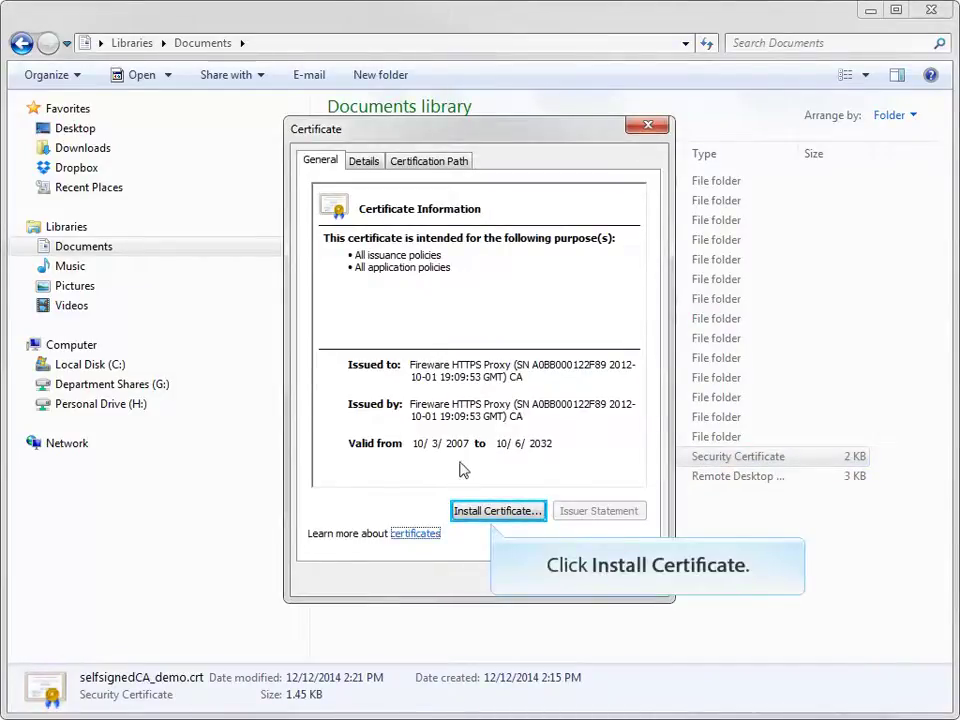
{"action": "left_click", "coordinate": [465, 511]}
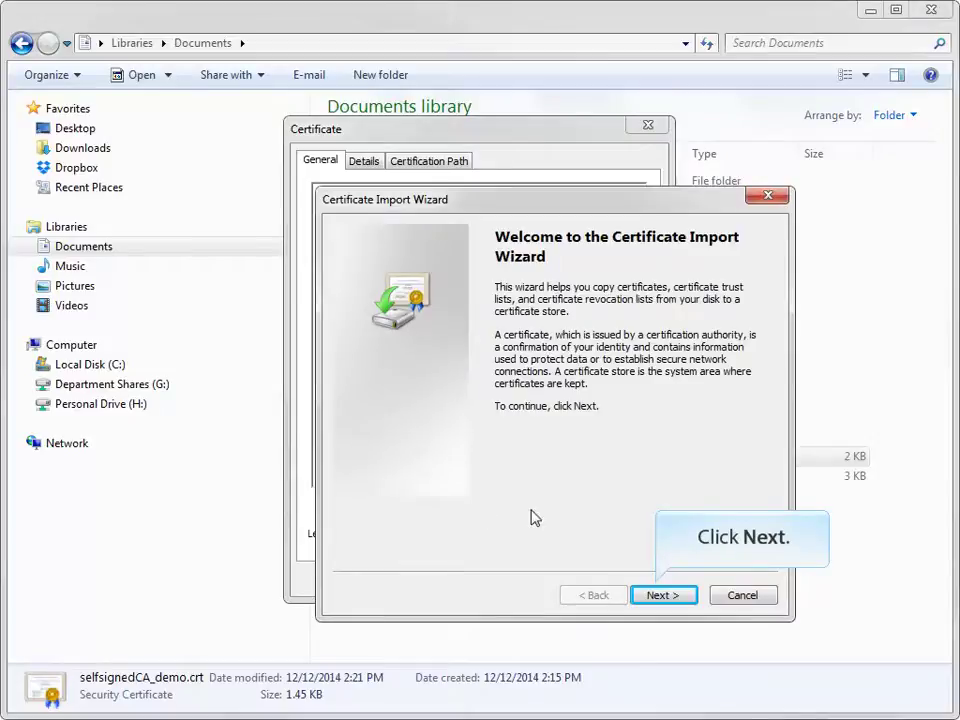
{"action": "left_click", "coordinate": [644, 598]}
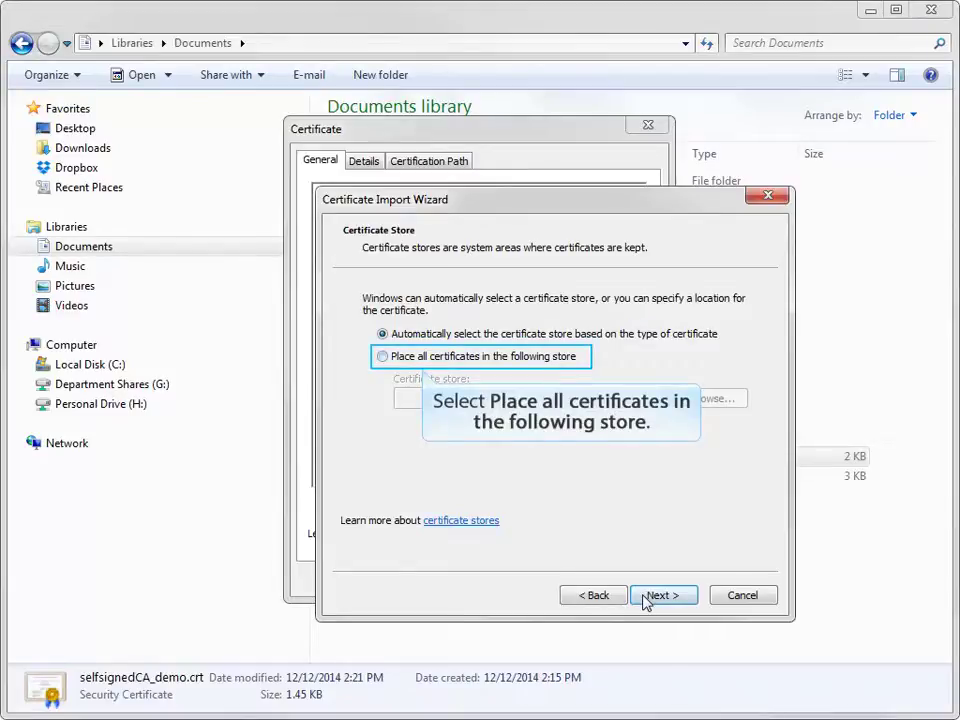
Choose Trusted Root Certification Authorities as the certificate store and advance to the summary
{"action": "left_click", "coordinate": [509, 362]}
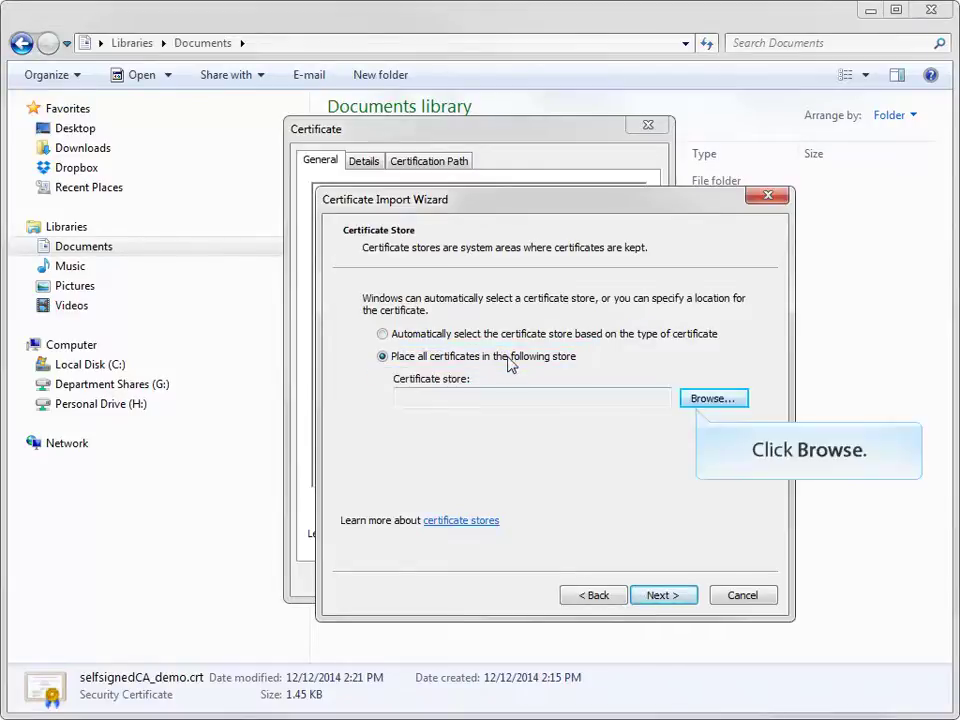
{"action": "left_click", "coordinate": [707, 402]}
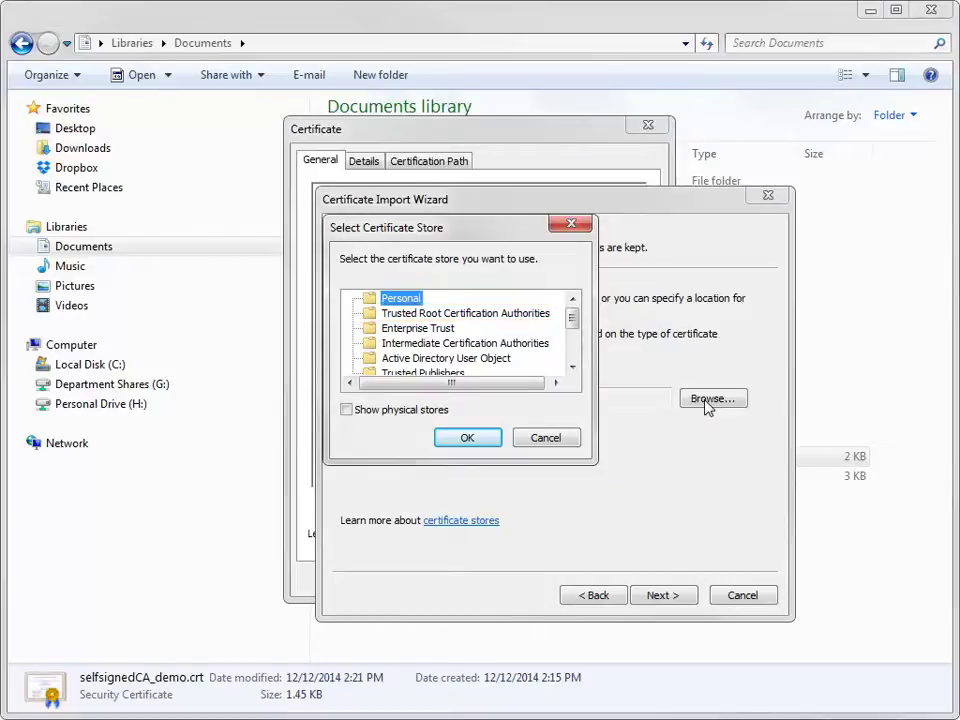
{"action": "left_click", "coordinate": [445, 314]}
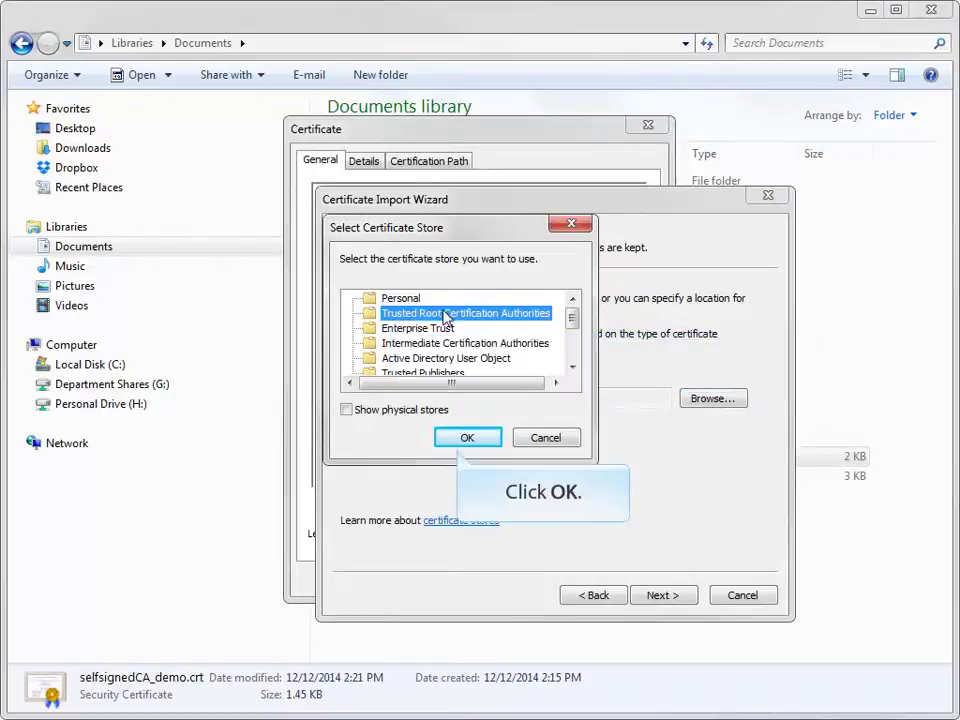
{"action": "left_click", "coordinate": [465, 438]}
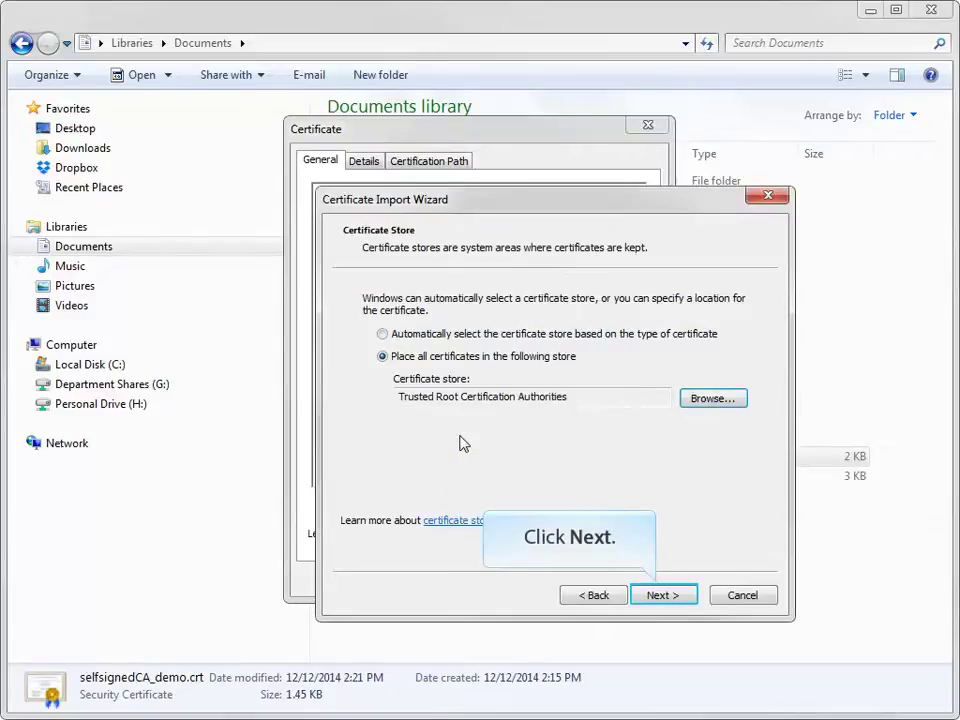
{"action": "left_click", "coordinate": [662, 597]}
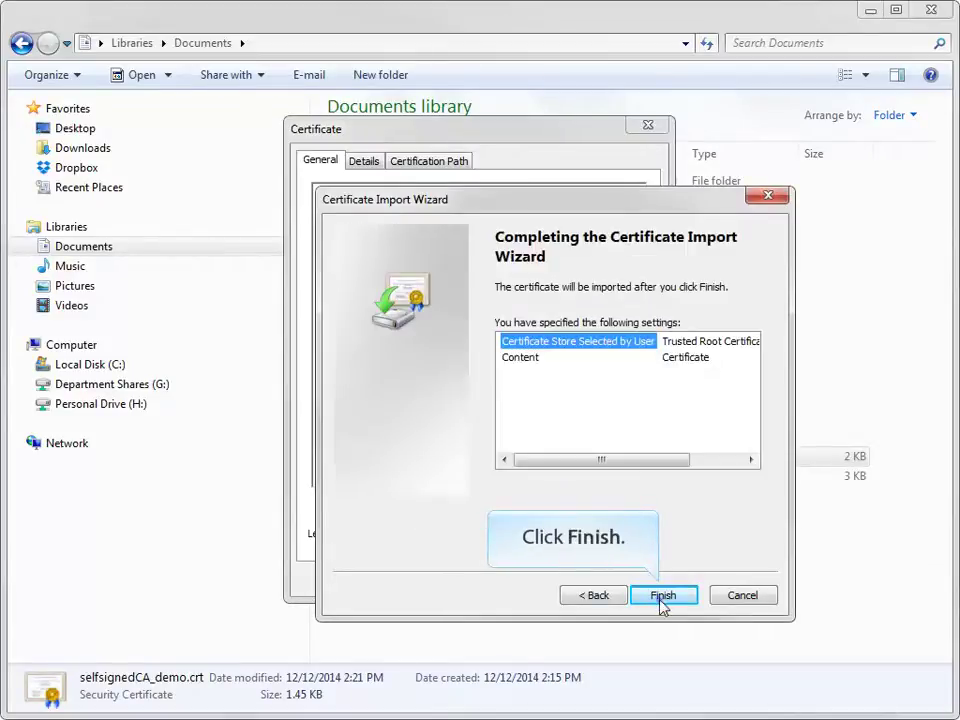
Finish importing selfsignedCA_demo.crt into Trusted Root Certification Authorities, then close the confirmation and certificate windows
{"action": "left_click", "coordinate": [662, 596]}
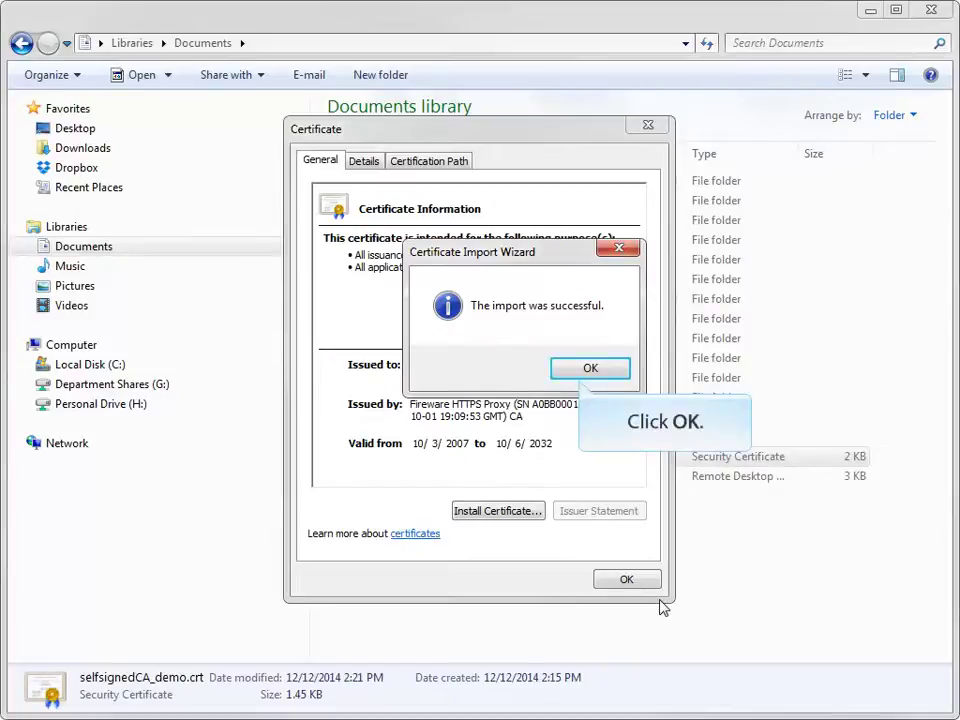
{"action": "left_click", "coordinate": [588, 368]}
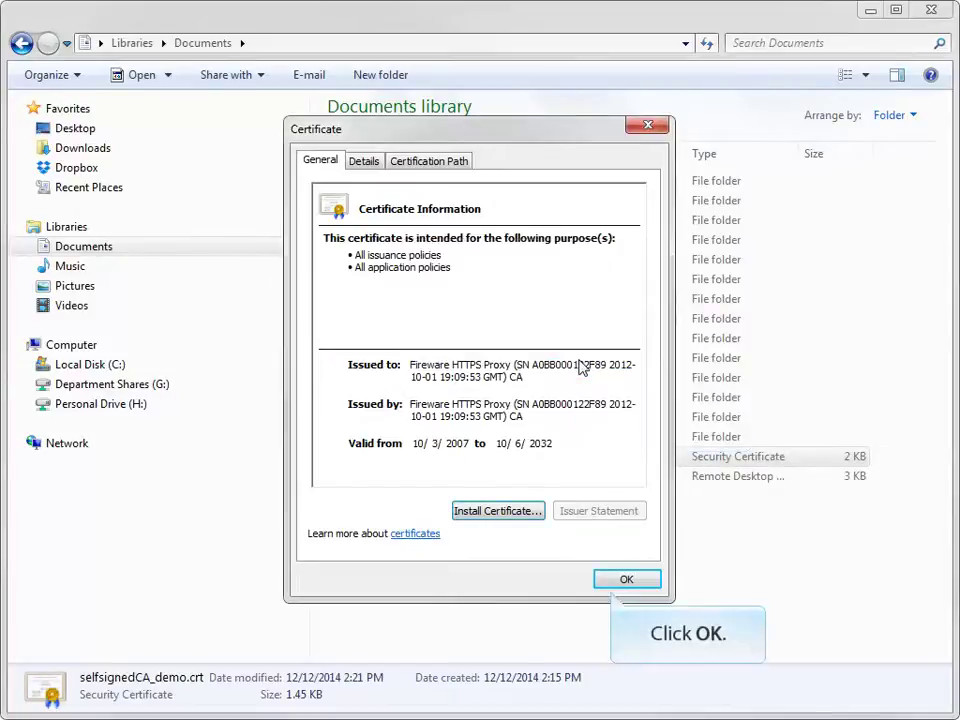
{"action": "left_click", "coordinate": [626, 580]}
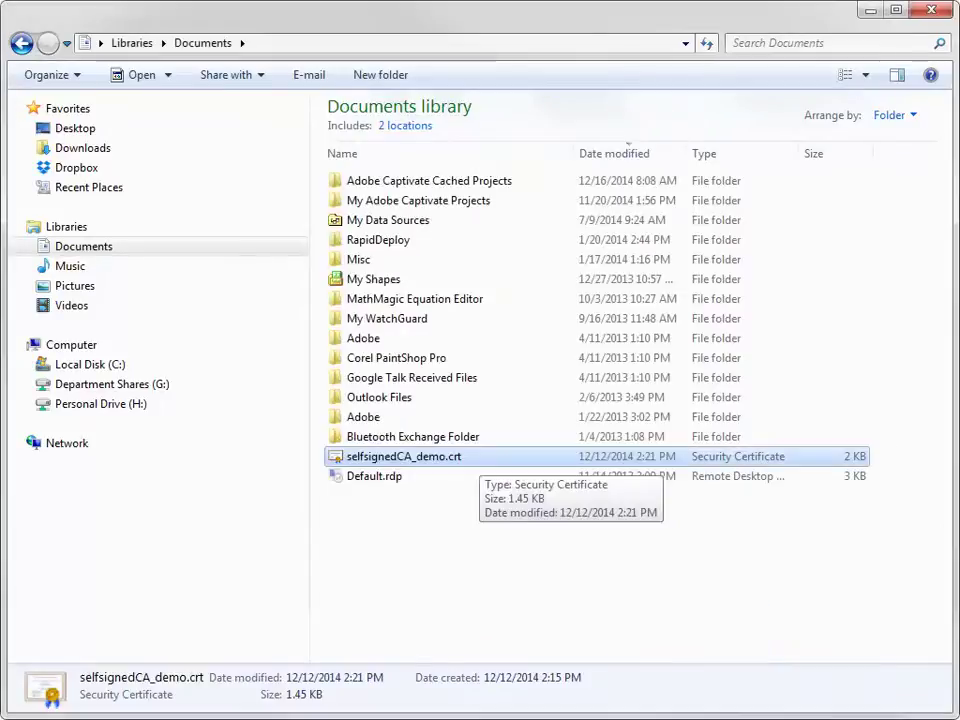